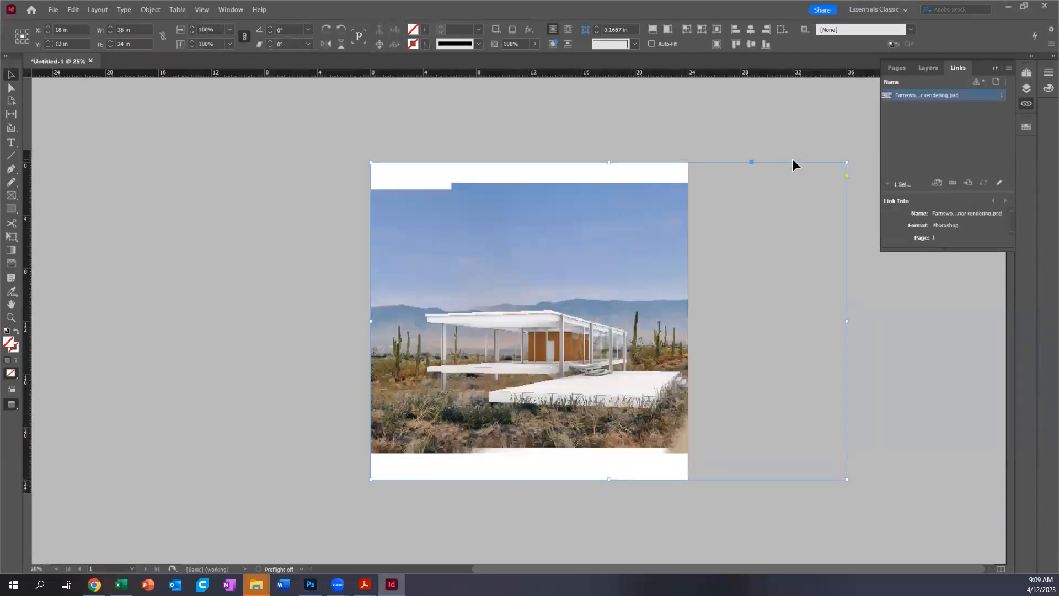
Step: Scale the placed rendering proportionally to 24 by 16 in and position it across the lower part of the page
{"action": "left_click_drag", "start_coordinate": [846, 162], "coordinate": [688, 314]}
{"action": "left_click_drag", "start_coordinate": [585, 389], "coordinate": [586, 411]}
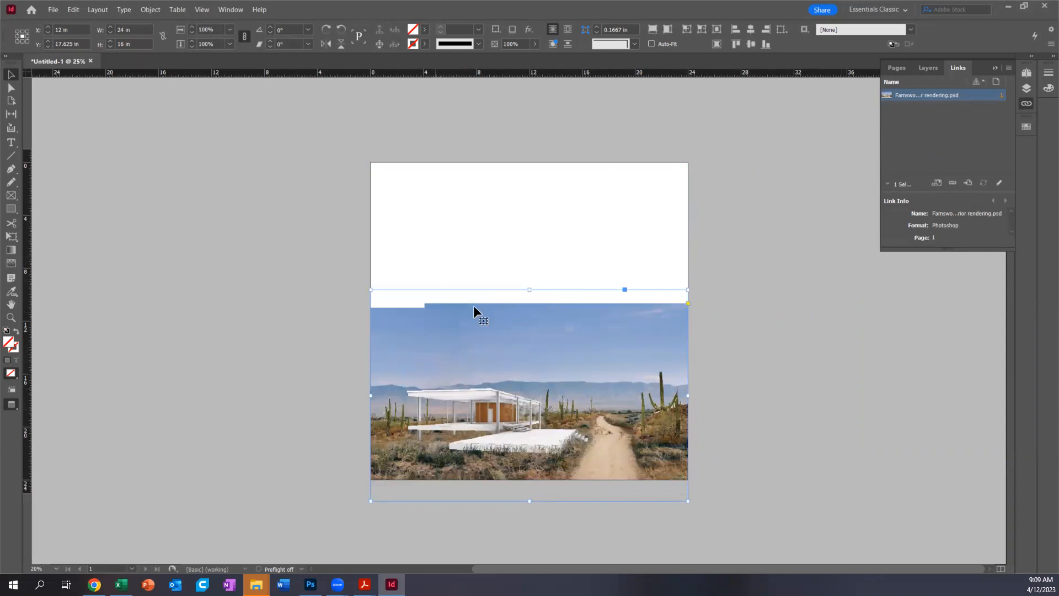
{"action": "left_click", "coordinate": [748, 333]}
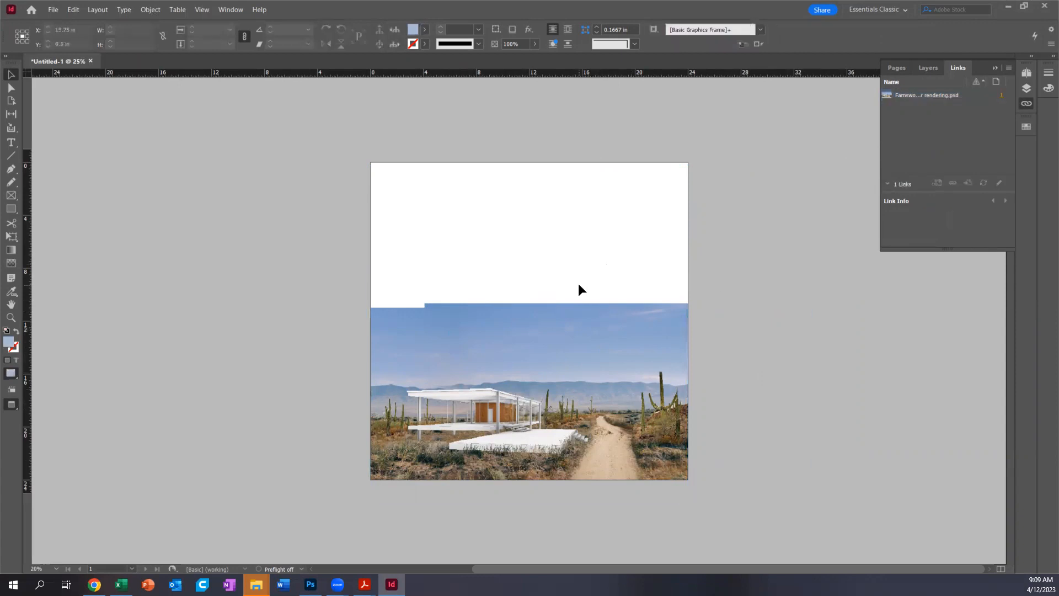
Step: Apply a Directional Feather effect to the rendering with a top feather width of 3 in
{"action": "left_click", "coordinate": [427, 329]}
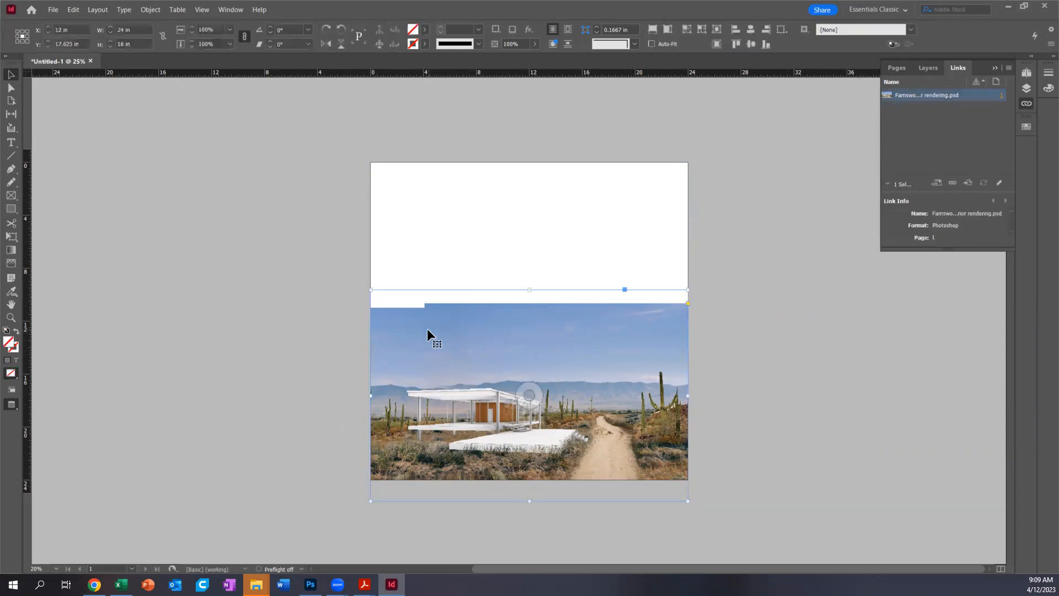
{"action": "right_click", "coordinate": [446, 332]}
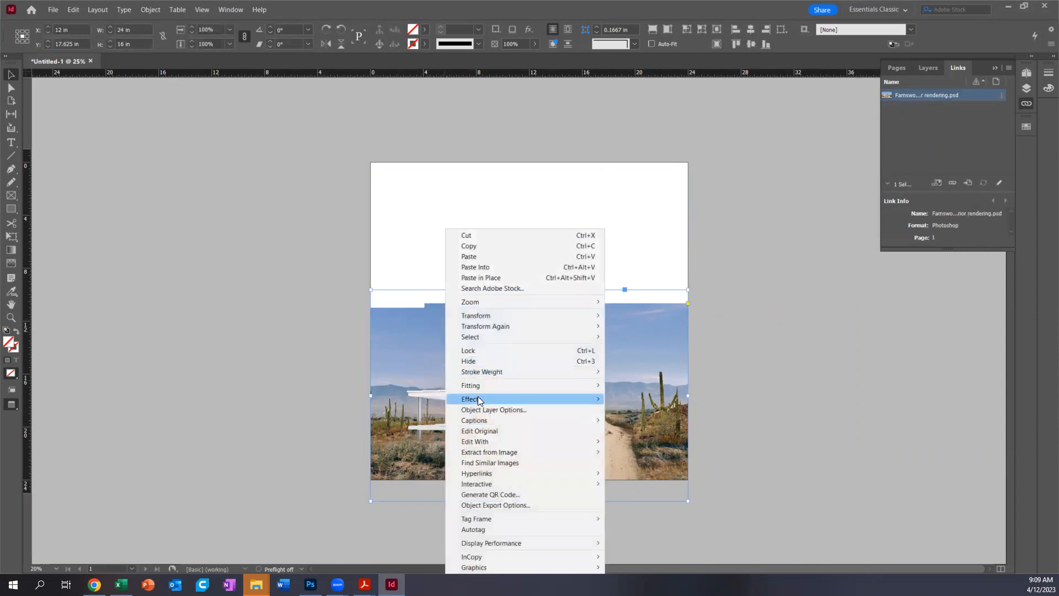
{"action": "mouse_move", "coordinate": [478, 397]}
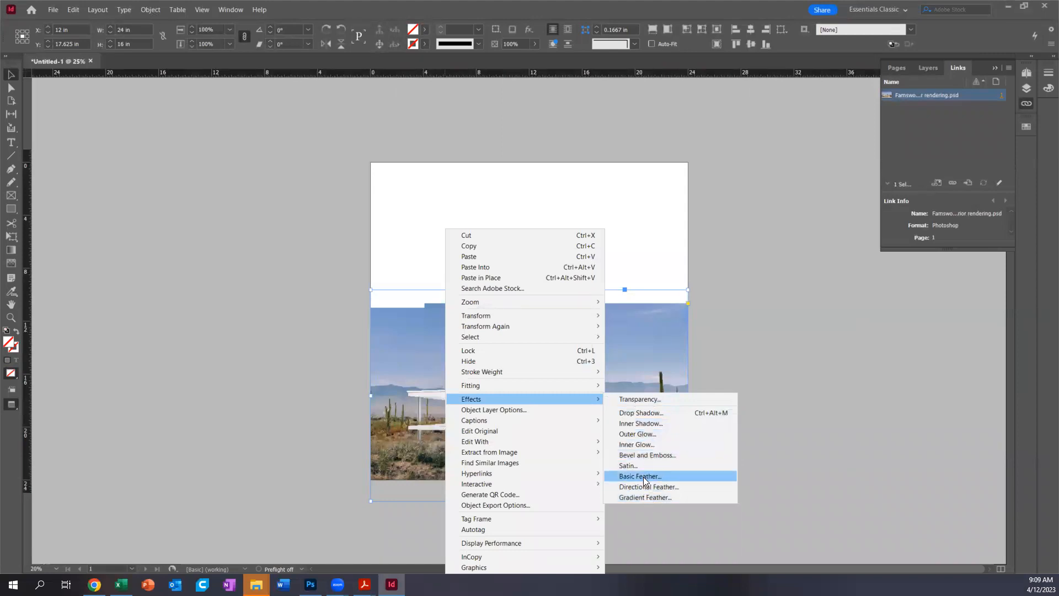
{"action": "left_click", "coordinate": [682, 487]}
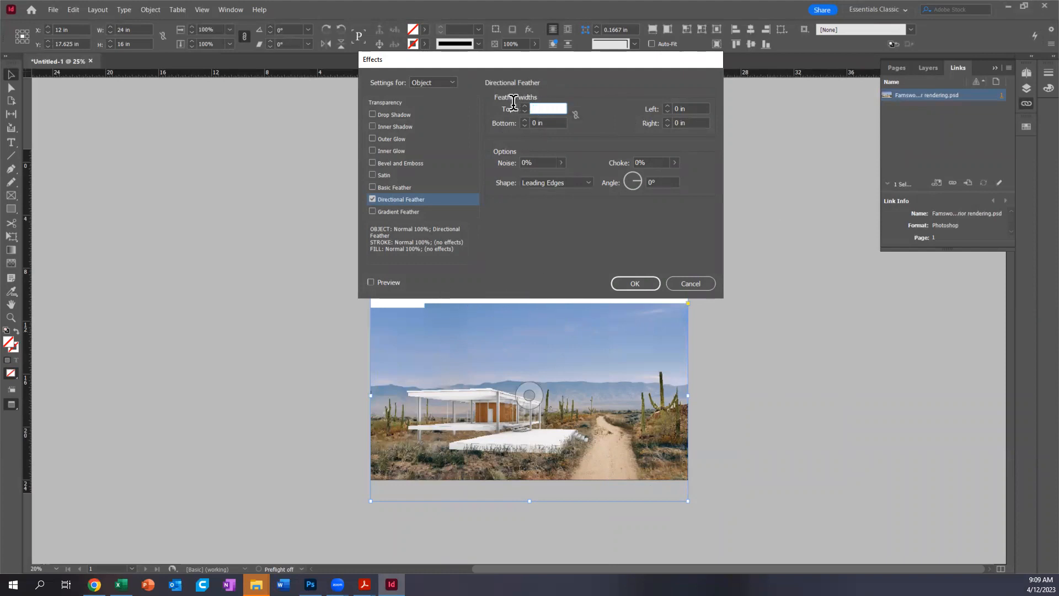
{"action": "type", "text": "3"}
{"action": "left_click", "coordinate": [634, 287]}
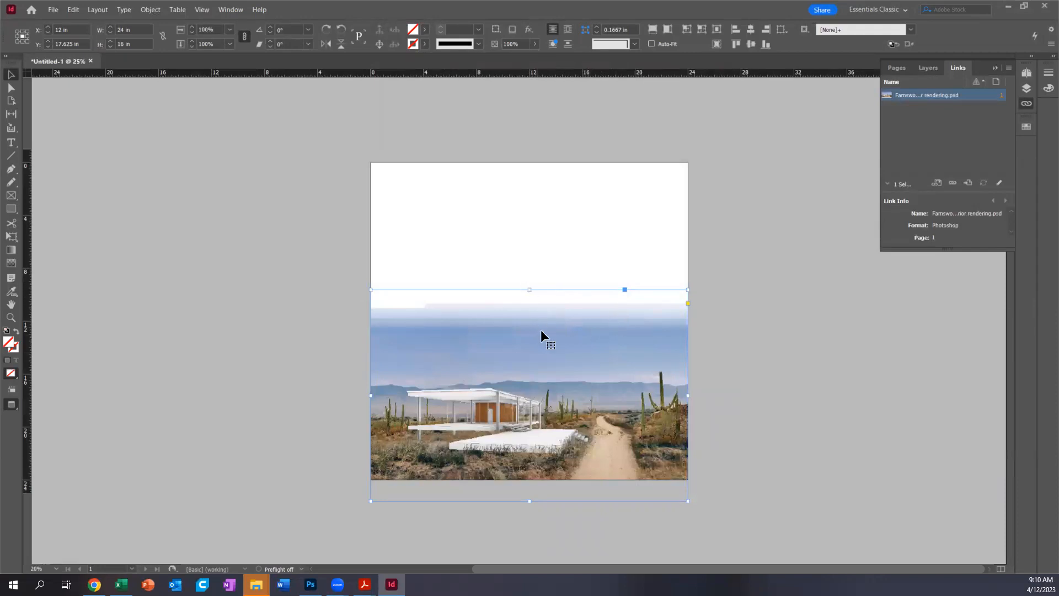
{"action": "scroll", "coordinate": [548, 339], "scroll_direction": "up", "scroll_amount": 2}
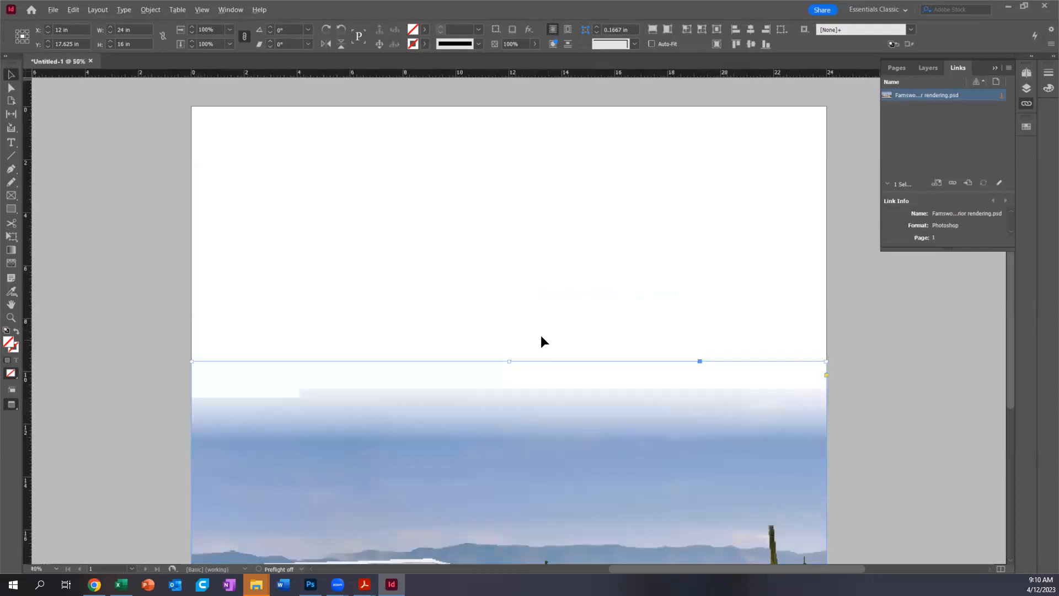
{"action": "scroll", "coordinate": [540, 335], "scroll_direction": "down", "scroll_amount": 2}
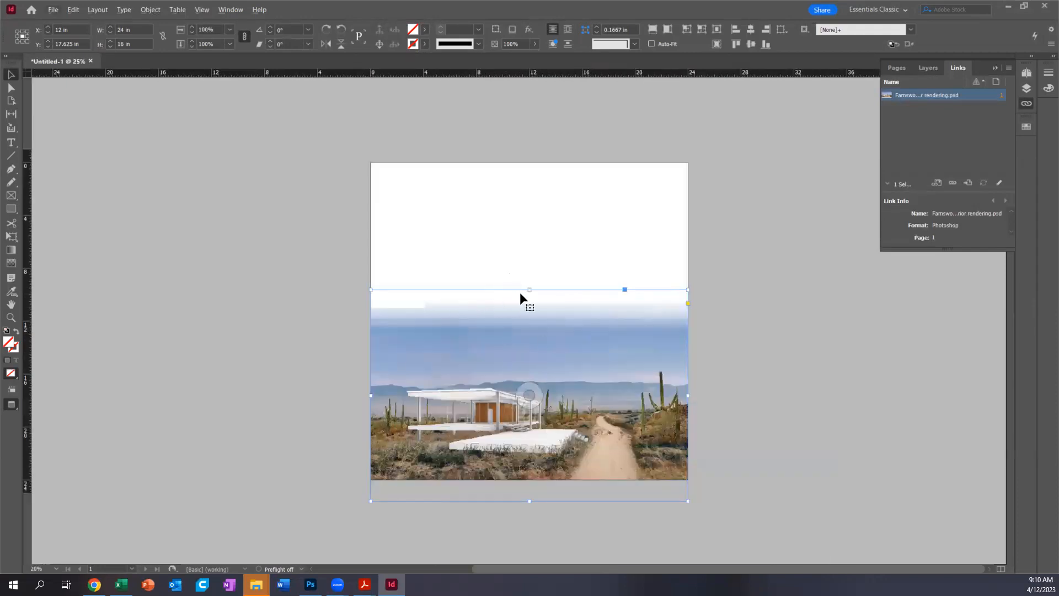
Step: Set the rendering's Directional Feather top width to 5 in
{"action": "right_click", "coordinate": [488, 334]}
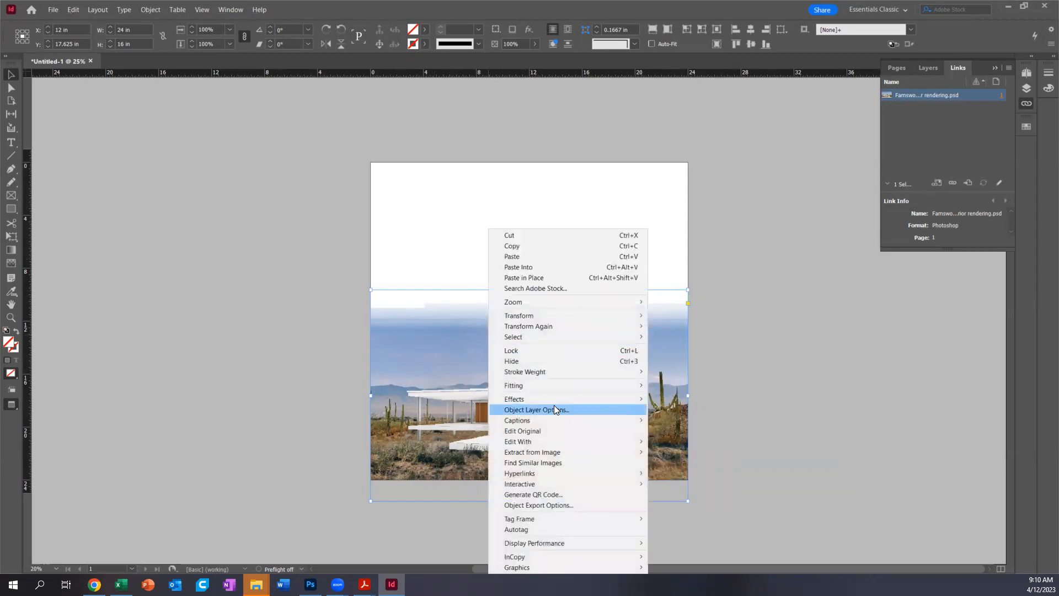
{"action": "mouse_move", "coordinate": [521, 401]}
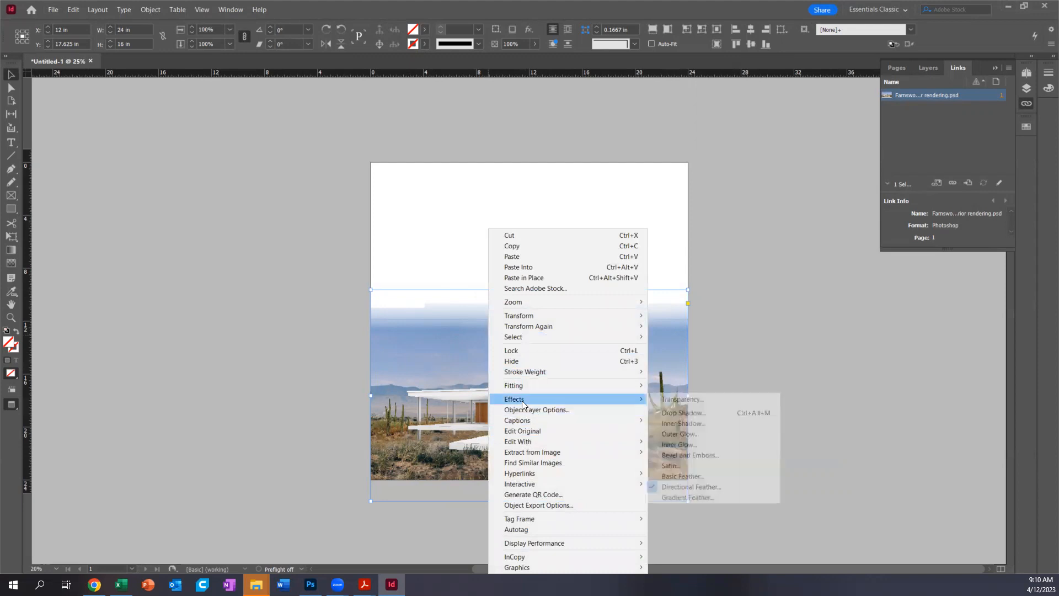
{"action": "left_click", "coordinate": [677, 487]}
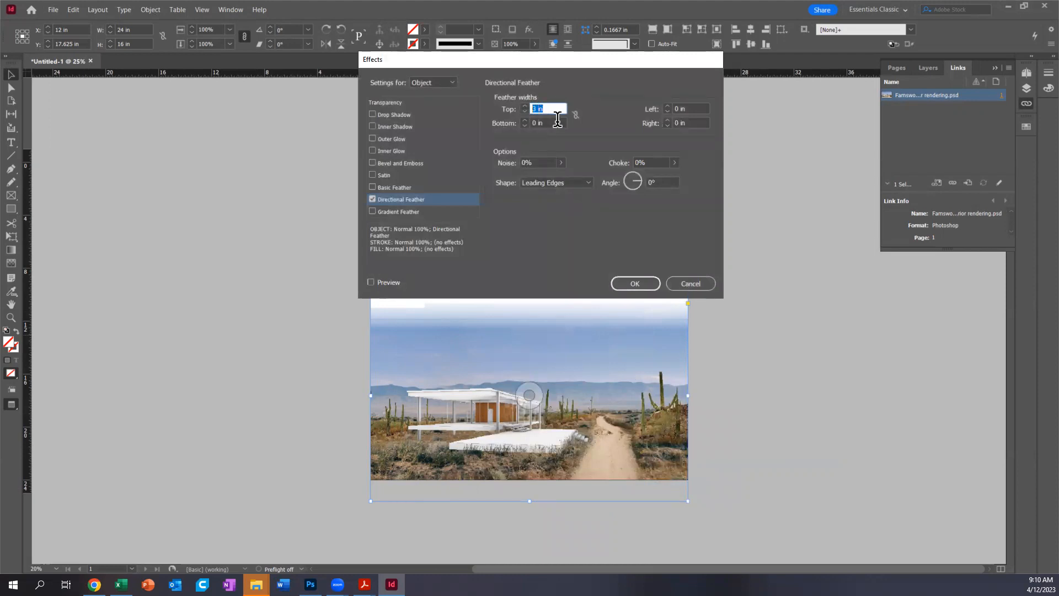
{"action": "type", "text": "5"}
{"action": "left_click", "coordinate": [633, 281]}
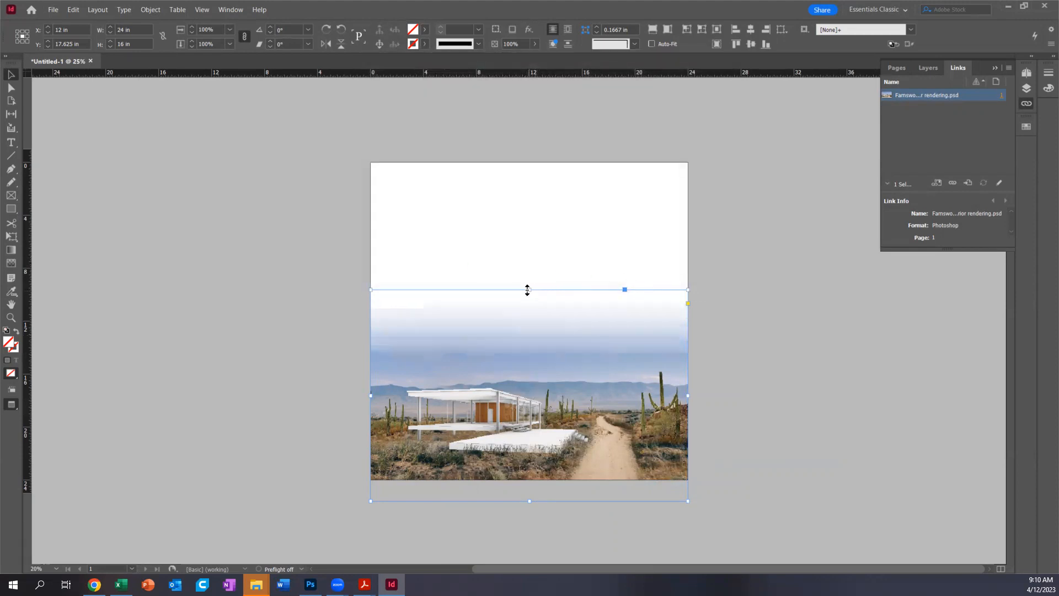
Step: Crop the rendering's frame from its upper edge to about 15.25 in high, and move it off the page onto the pasteboard beside it
{"action": "left_click_drag", "start_coordinate": [529, 289], "coordinate": [531, 344]}
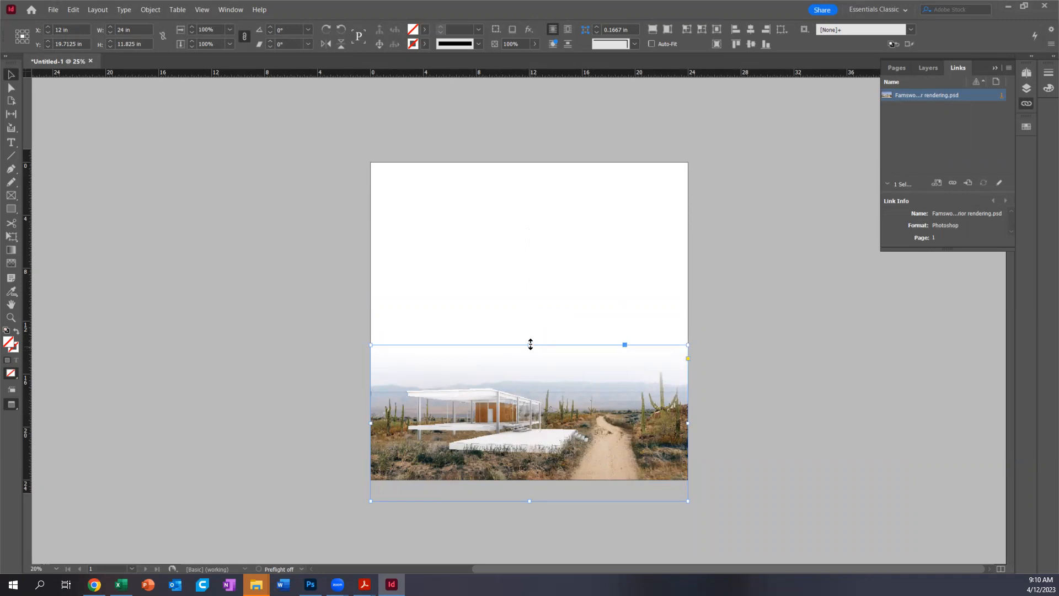
{"action": "left_click_drag", "start_coordinate": [530, 344], "coordinate": [529, 300]}
{"action": "left_click", "coordinate": [609, 257]}
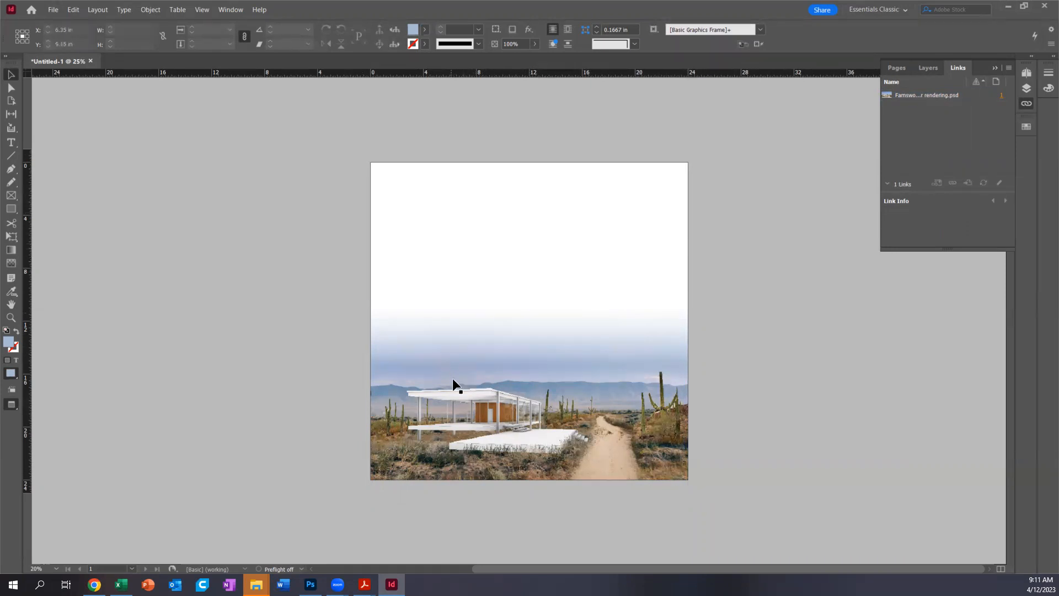
{"action": "left_click_drag", "start_coordinate": [397, 352], "coordinate": [794, 338]}
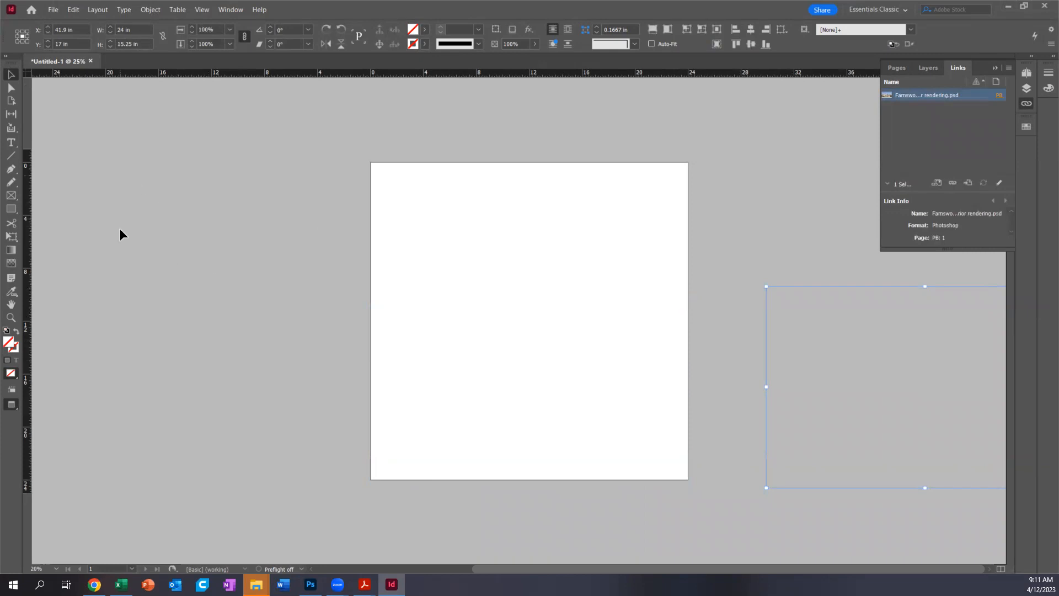
{"action": "left_click", "coordinate": [10, 210]}
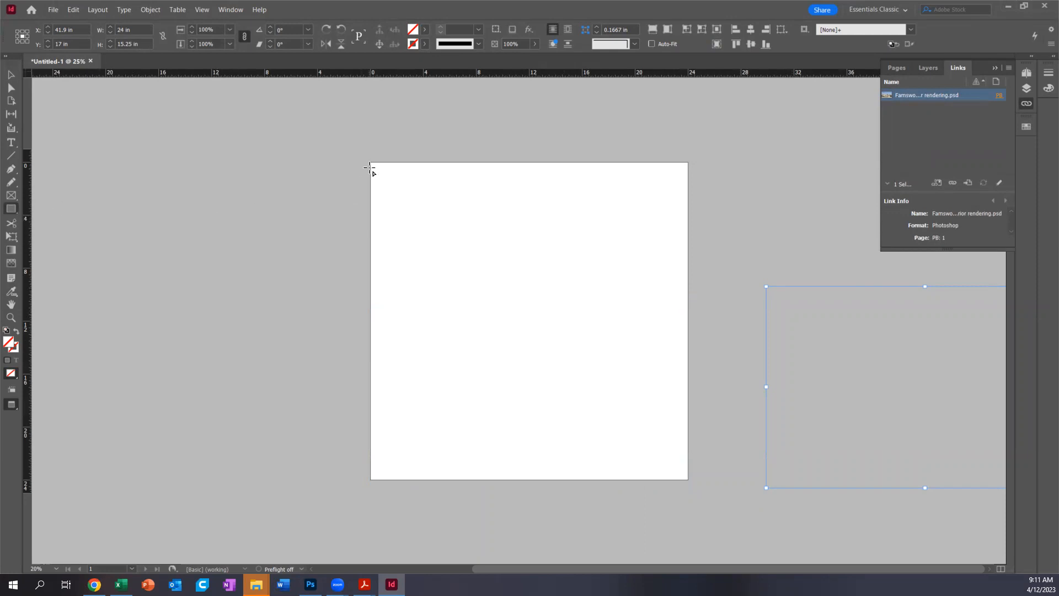
{"action": "left_click_drag", "start_coordinate": [370, 162], "coordinate": [690, 478]}
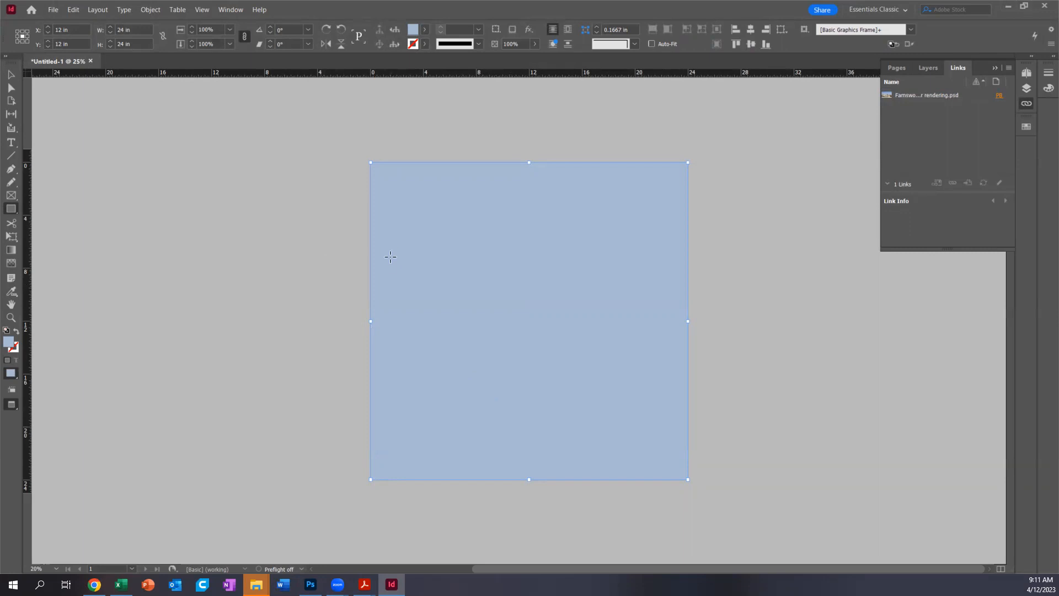
{"action": "key", "text": "ctrl+z"}
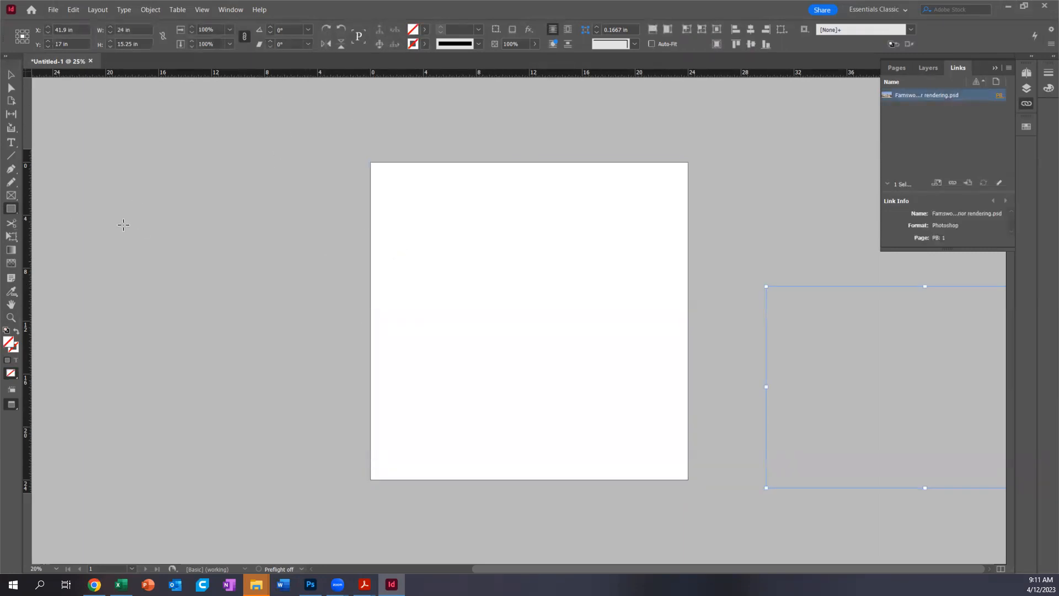
Step: Deselect everything and set the default fill for new shapes to None
{"action": "left_click", "coordinate": [12, 75]}
{"action": "left_click", "coordinate": [485, 250]}
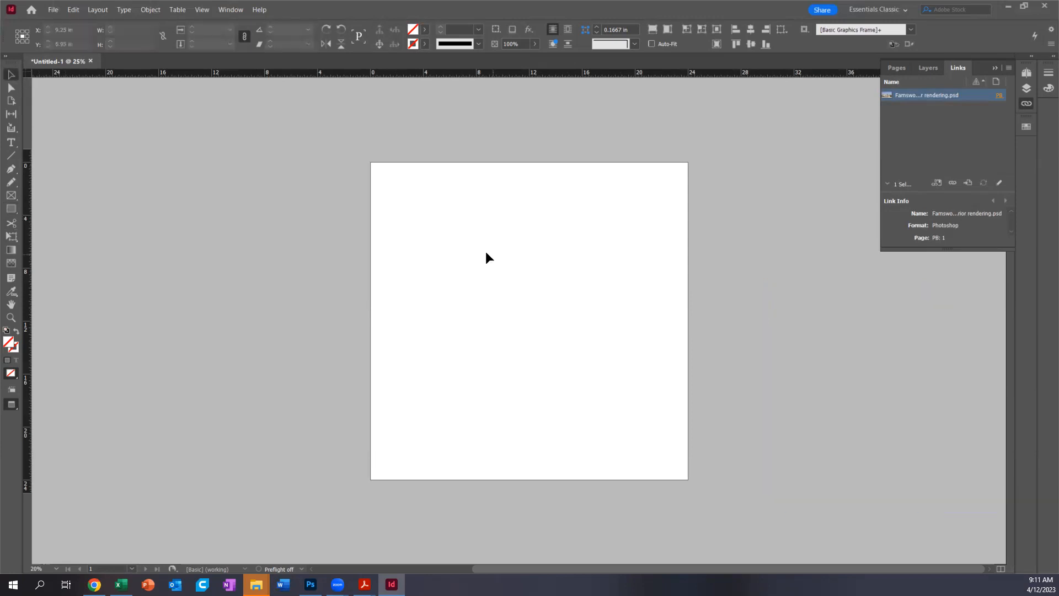
{"action": "left_click", "coordinate": [11, 208]}
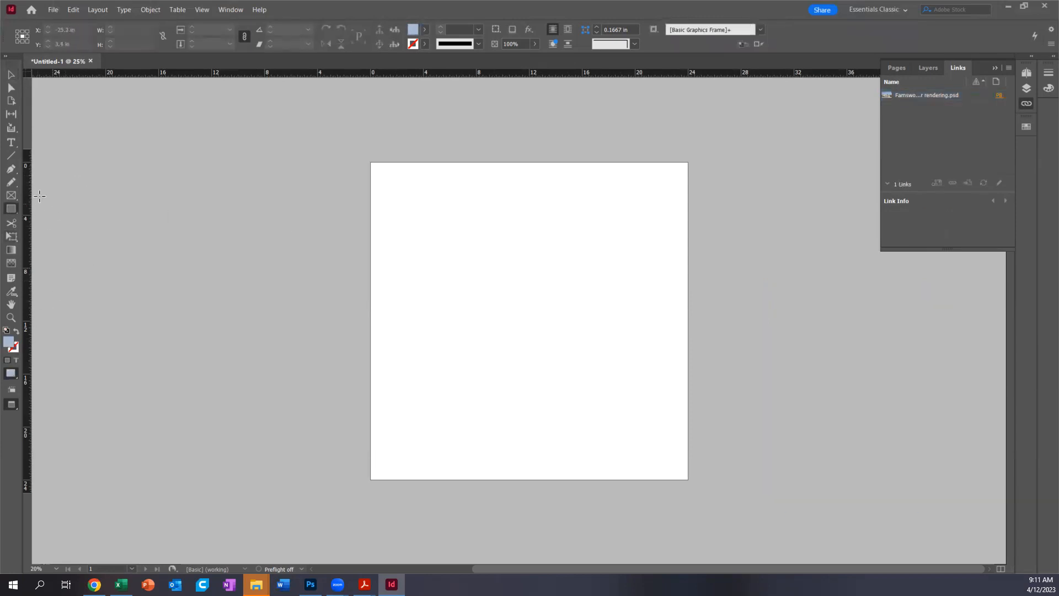
{"action": "left_click", "coordinate": [11, 75]}
{"action": "double_click", "coordinate": [8, 342]}
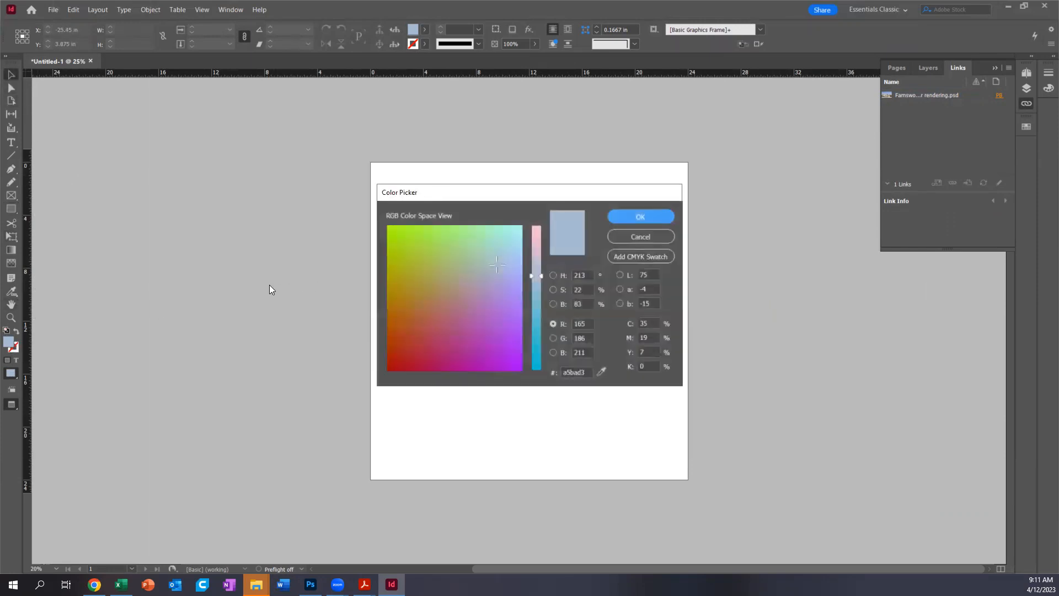
{"action": "left_click", "coordinate": [634, 235]}
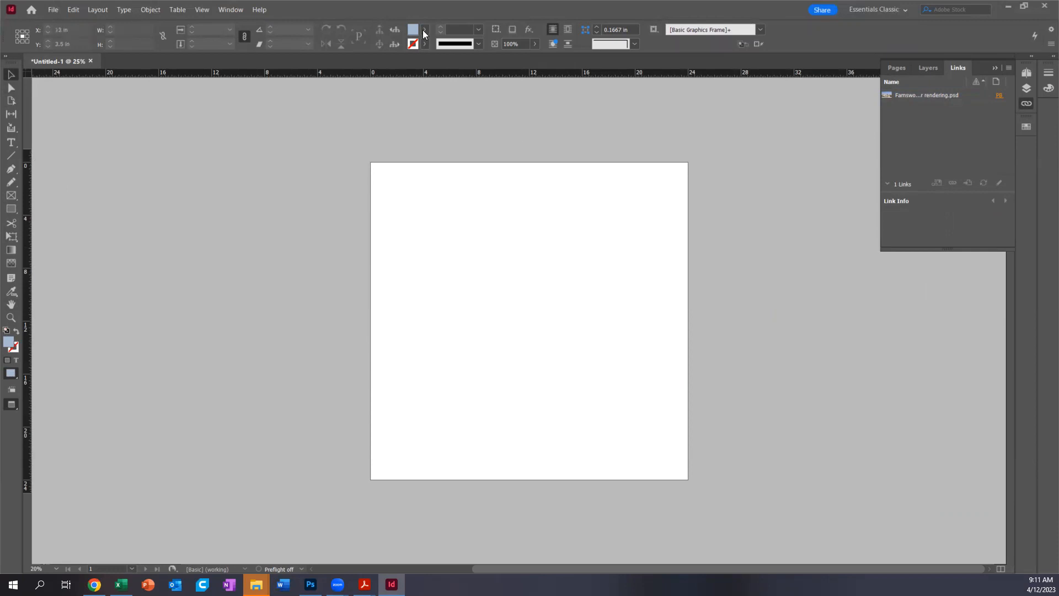
{"action": "left_click", "coordinate": [425, 29]}
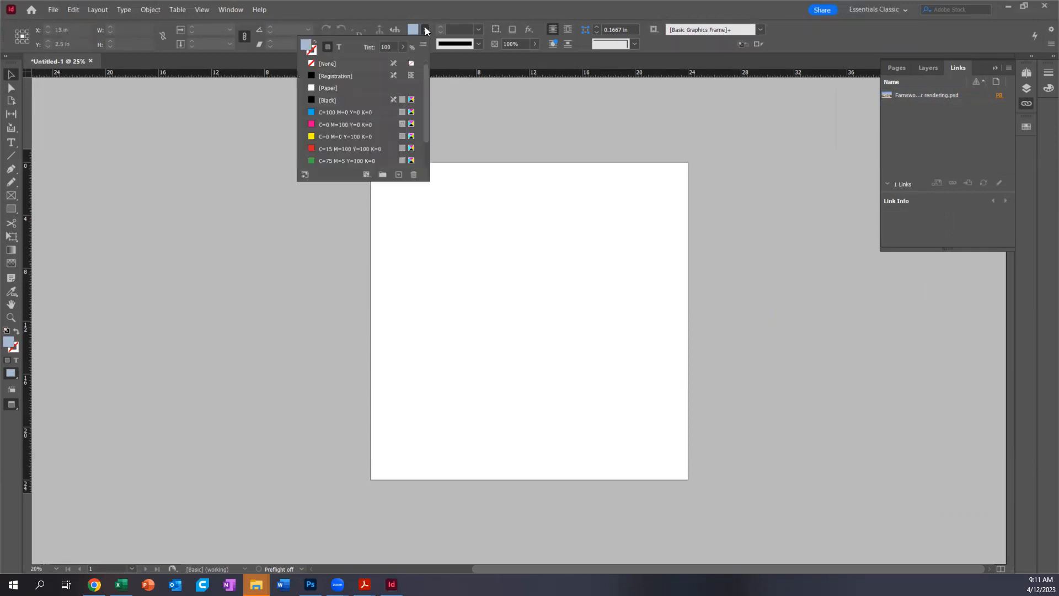
{"action": "left_click", "coordinate": [326, 64]}
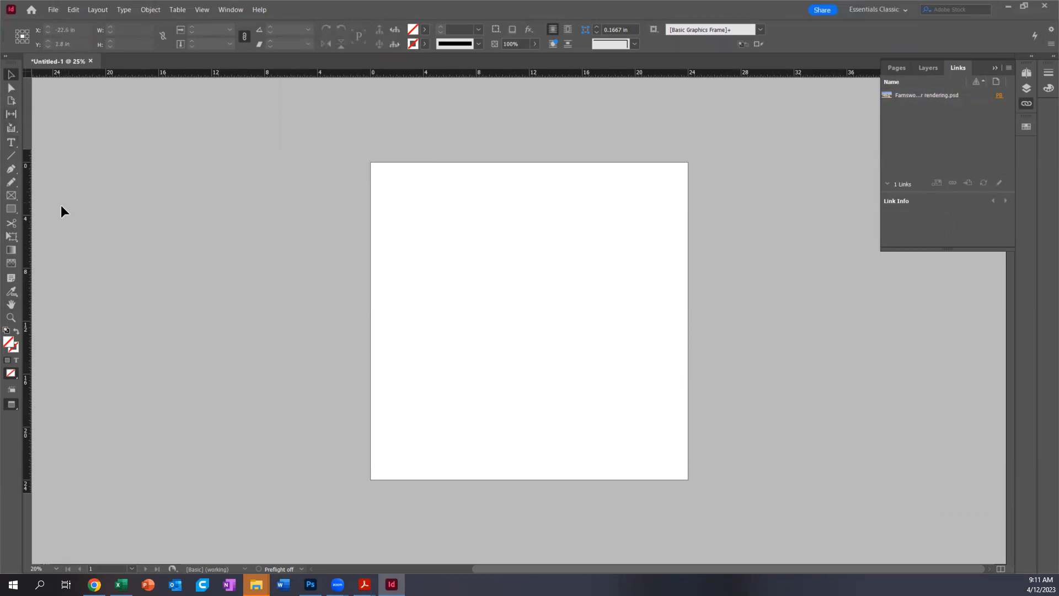
Step: Draw a 24 by 24 in rectangle that covers the whole page
{"action": "left_click", "coordinate": [10, 211]}
{"action": "left_click_drag", "start_coordinate": [372, 162], "coordinate": [688, 479]}
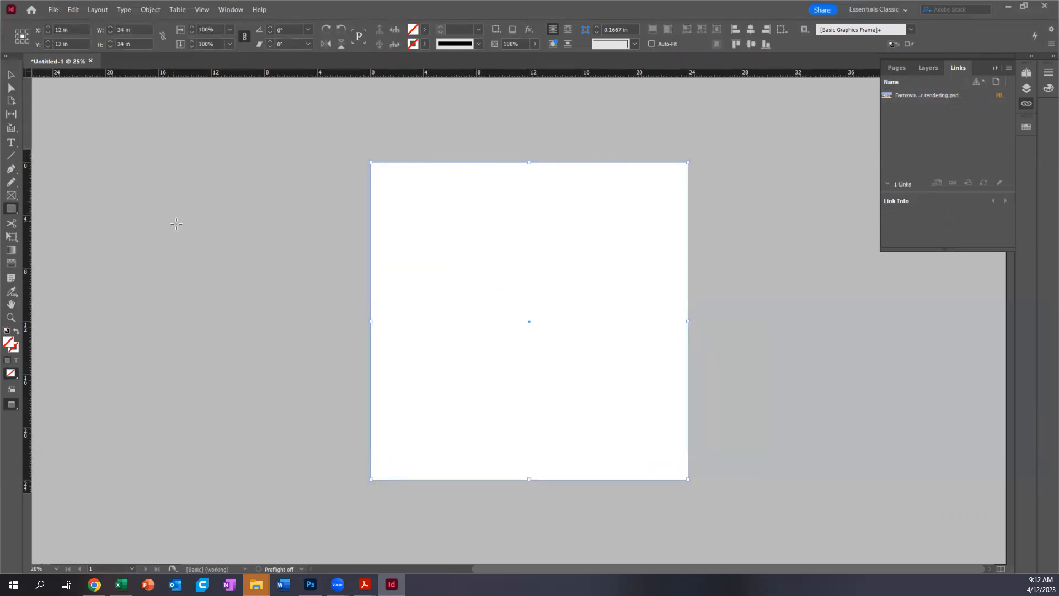
{"action": "left_click", "coordinate": [11, 73]}
Step: Fill the page-sized rectangle with the C=100 M=0 Y=0 K=0 swatch
{"action": "left_click", "coordinate": [424, 31]}
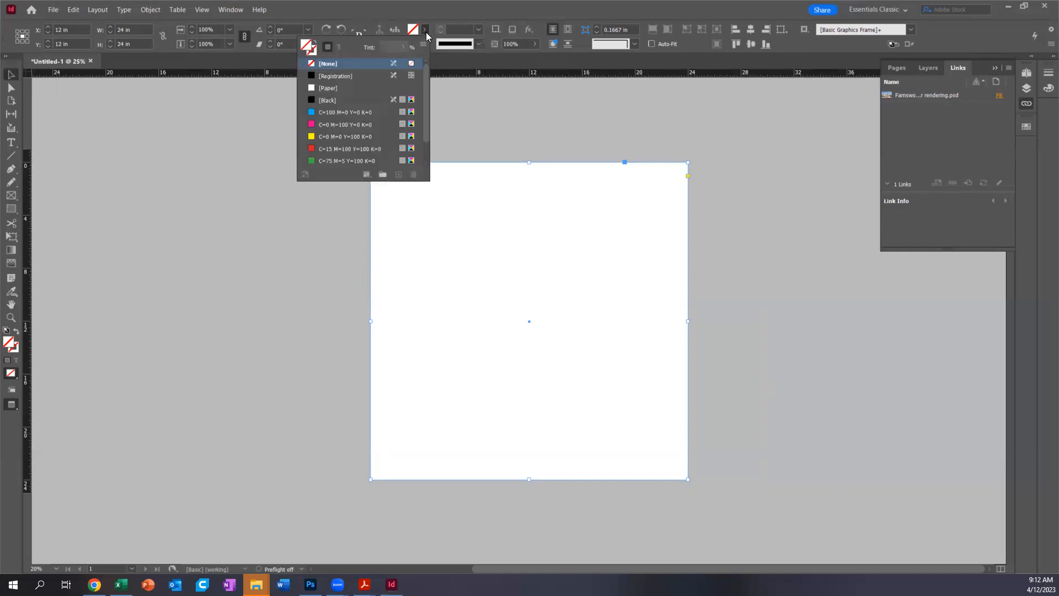
{"action": "mouse_move", "coordinate": [425, 80]}
{"action": "left_mouse_down"}
{"action": "mouse_move", "coordinate": [427, 106]}
{"action": "mouse_move", "coordinate": [429, 78]}
{"action": "mouse_move", "coordinate": [420, 100]}
{"action": "left_mouse_up"}
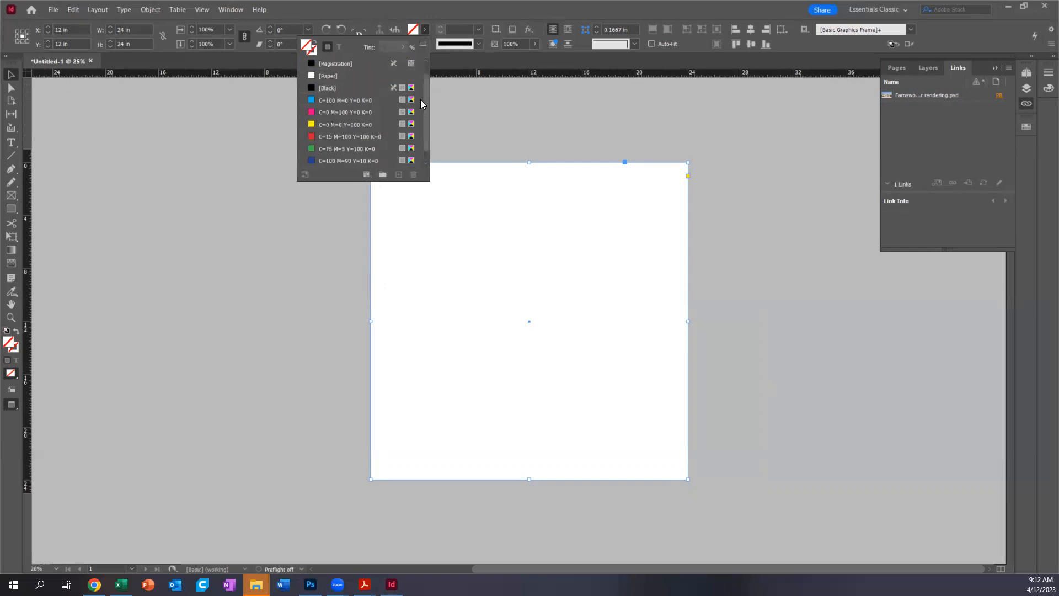
{"action": "left_click", "coordinate": [328, 99]}
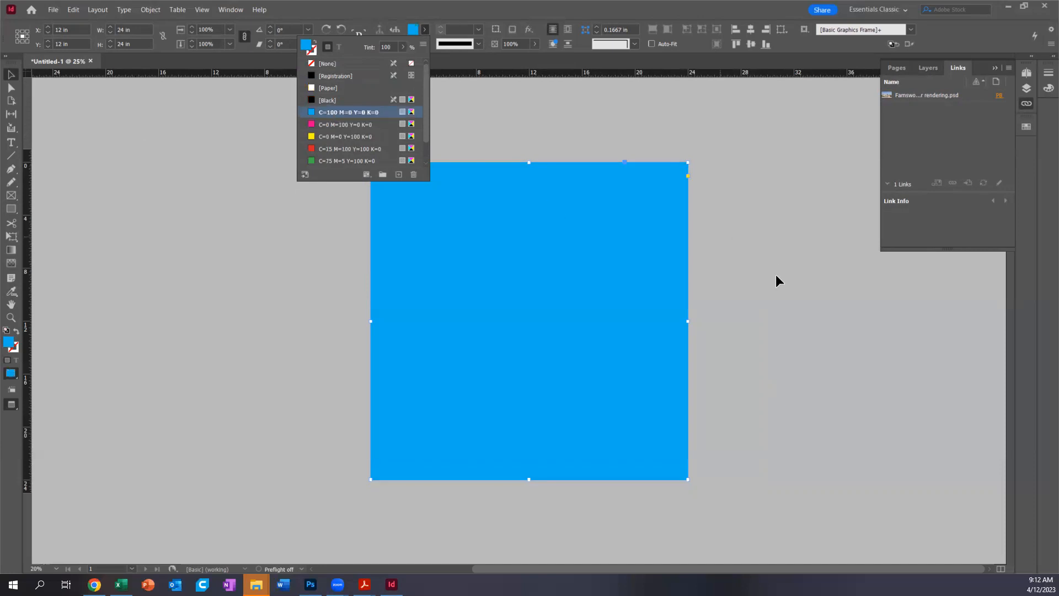
{"action": "left_click", "coordinate": [726, 250]}
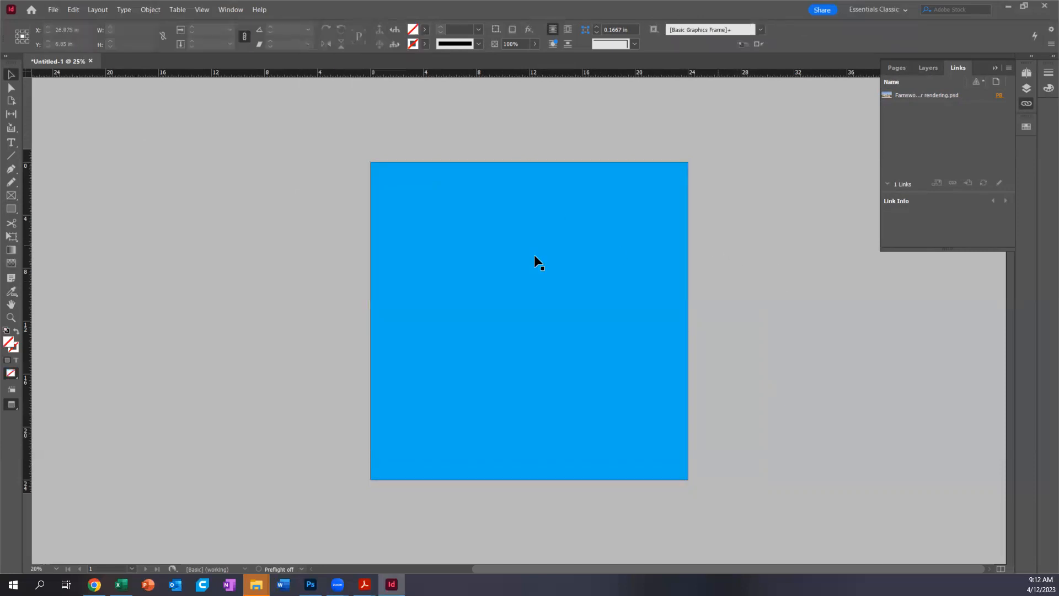
Step: Apply a Directional Feather effect to the blue rectangle with a bottom feather width of 13 in
{"action": "right_click", "coordinate": [427, 240]}
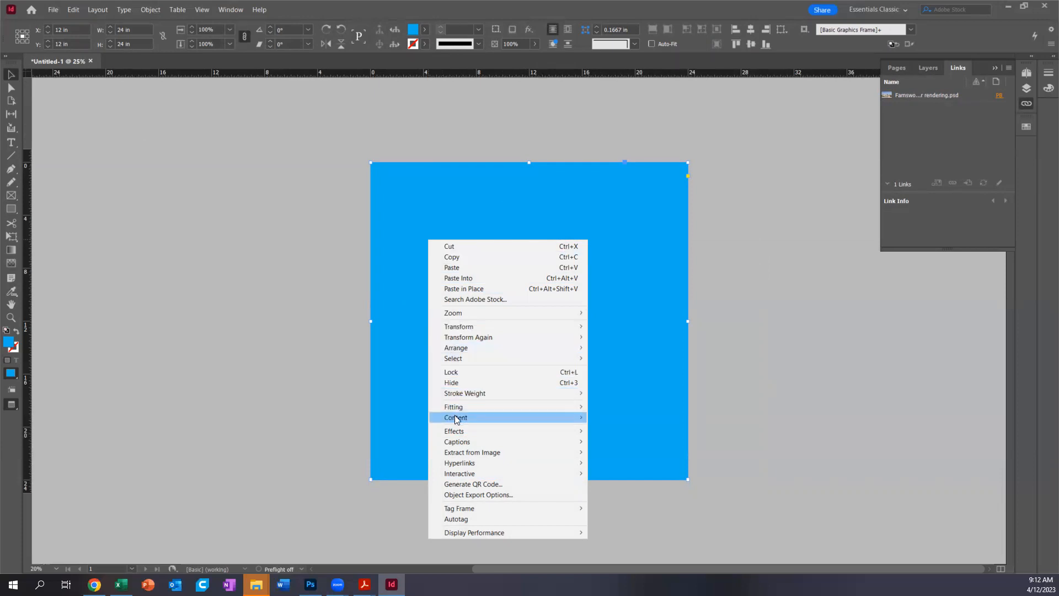
{"action": "mouse_move", "coordinate": [463, 433]}
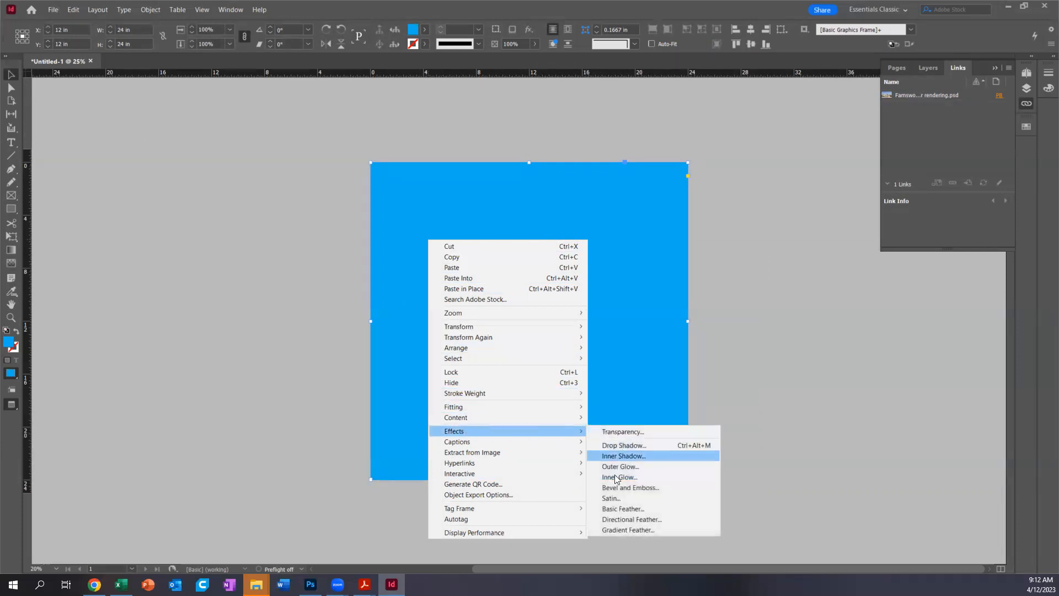
{"action": "left_click", "coordinate": [617, 522]}
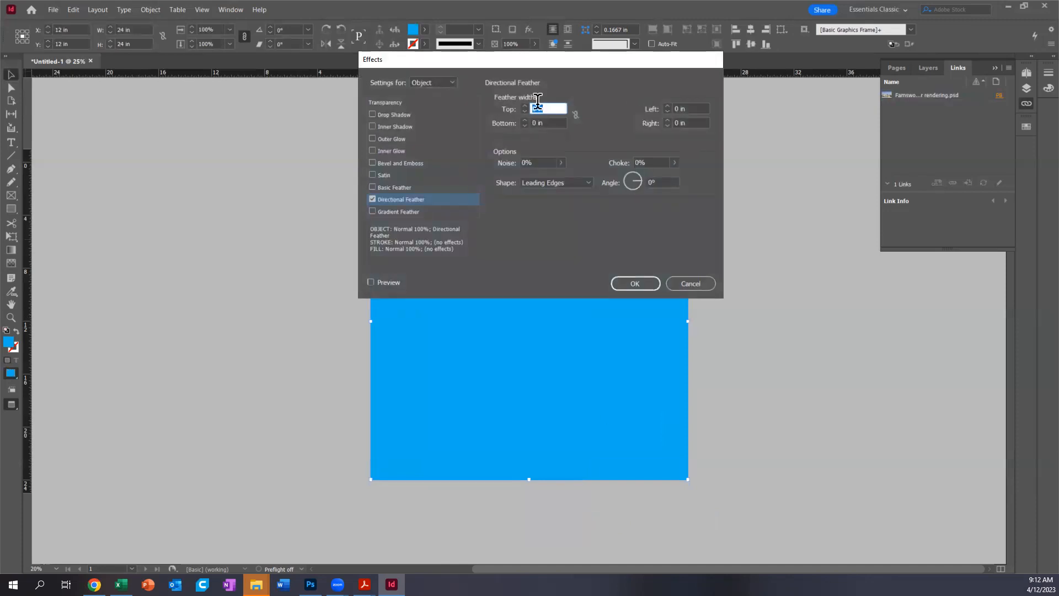
{"action": "key", "text": "Tab"}
{"action": "type", "text": "13"}
{"action": "left_click", "coordinate": [642, 284]}
{"action": "left_click", "coordinate": [722, 312]}
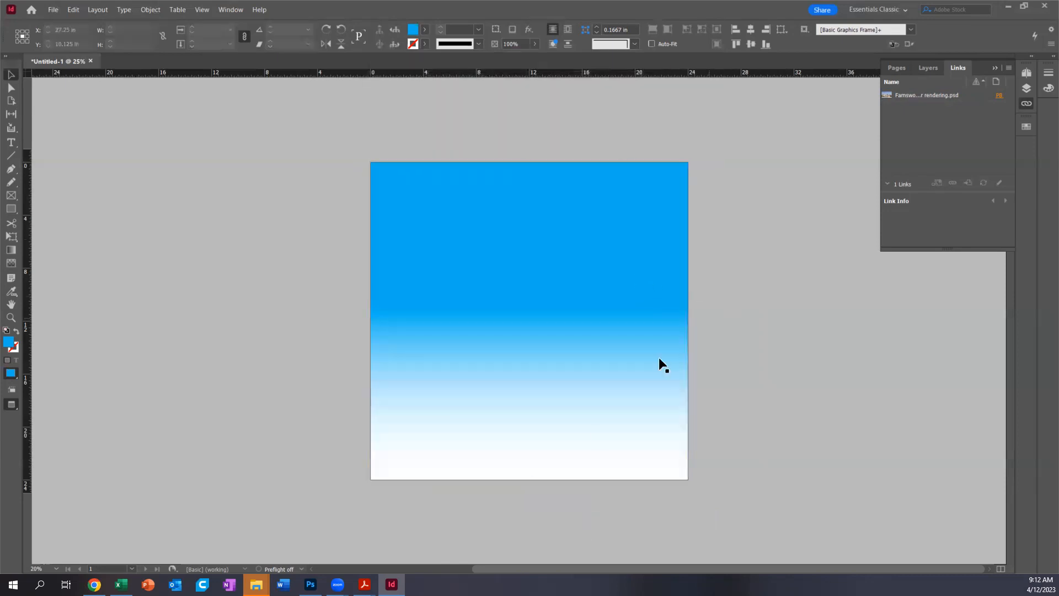
{"action": "left_click", "coordinate": [499, 457]}
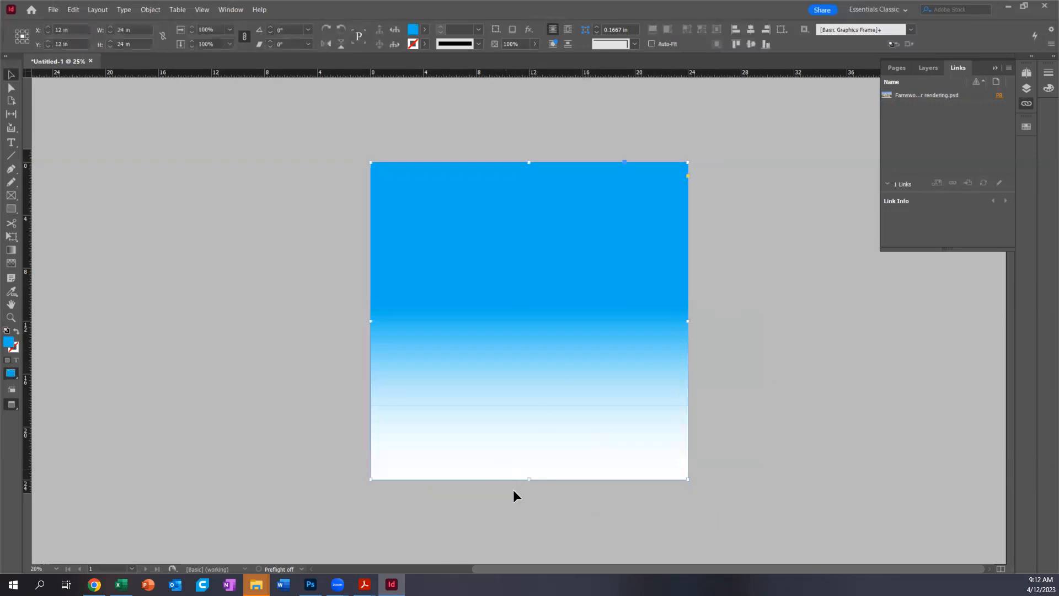
Step: Shorten the blue rectangle from its bottom edge to a height of 20.3 in and move the rendering onto the lower page
{"action": "left_click_drag", "start_coordinate": [529, 479], "coordinate": [535, 429]}
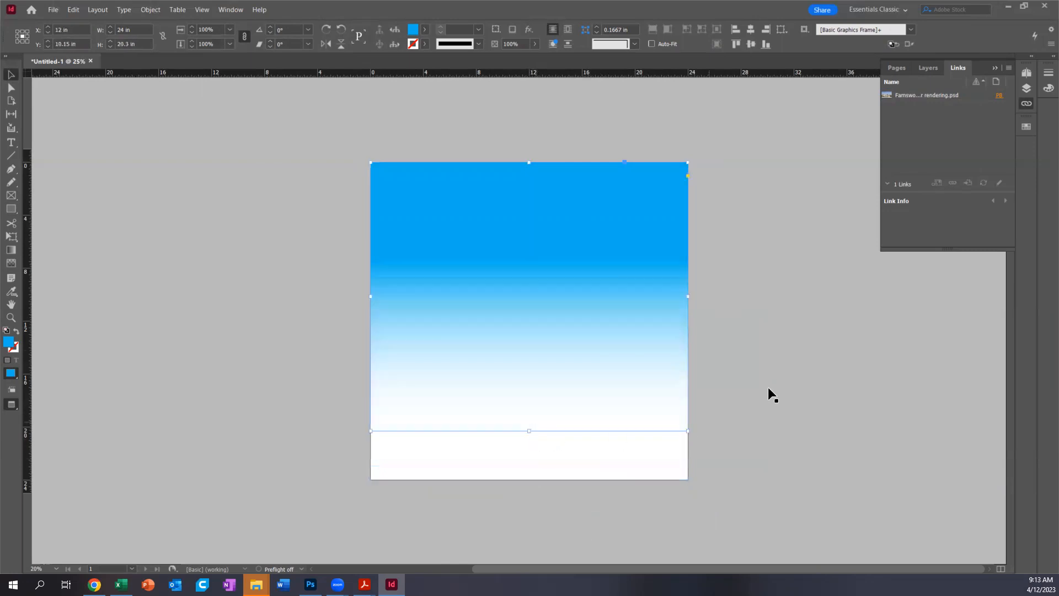
{"action": "left_click", "coordinate": [768, 362]}
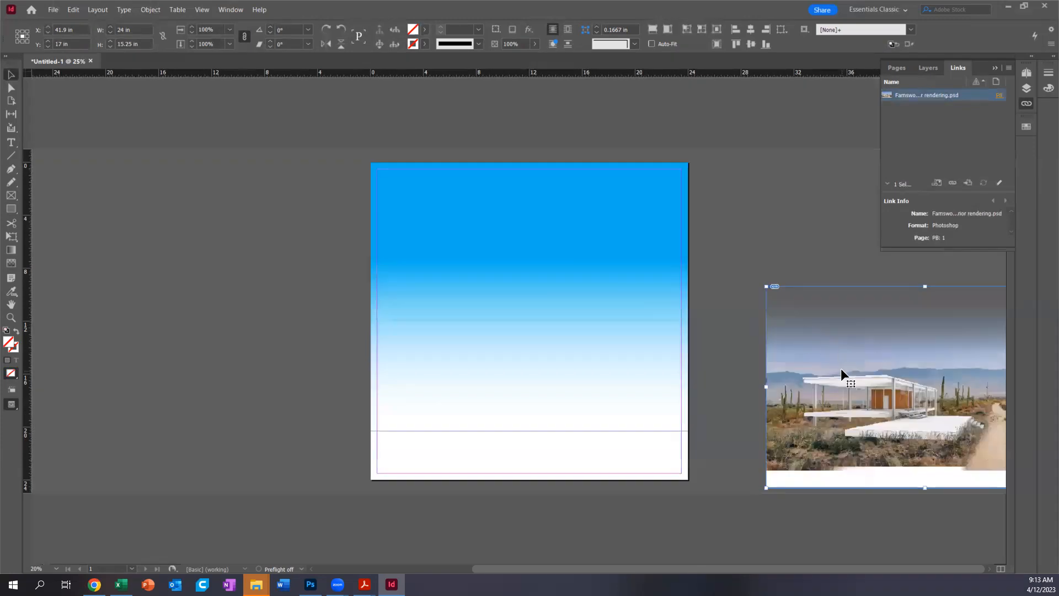
{"action": "left_click_drag", "start_coordinate": [841, 370], "coordinate": [448, 366]}
{"action": "left_click", "coordinate": [794, 342]}
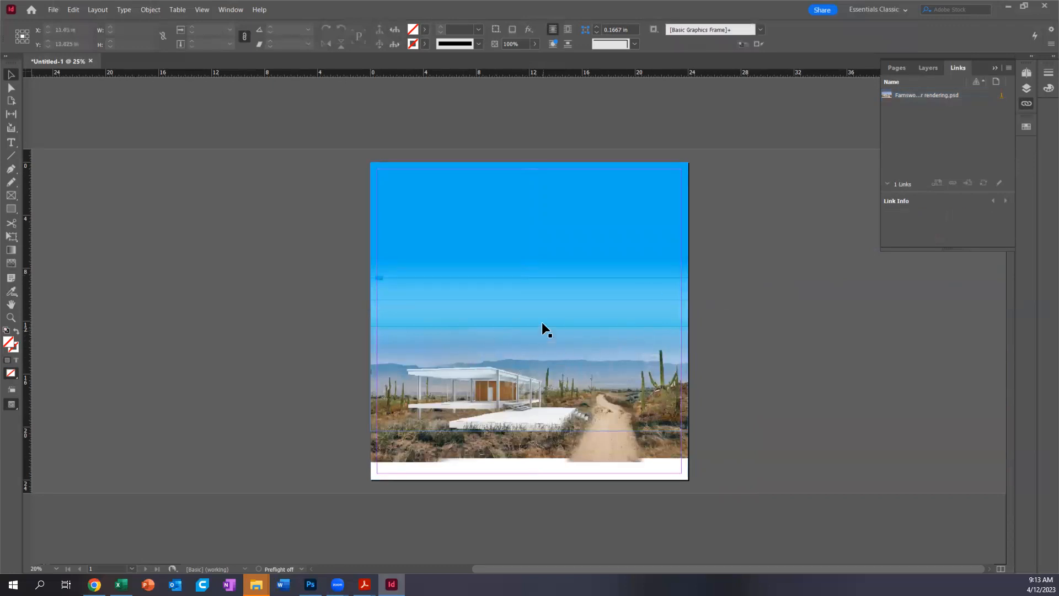
Step: Raise the blue rectangle's bottom edge to give it a height of 18.1 in
{"action": "left_click", "coordinate": [519, 239]}
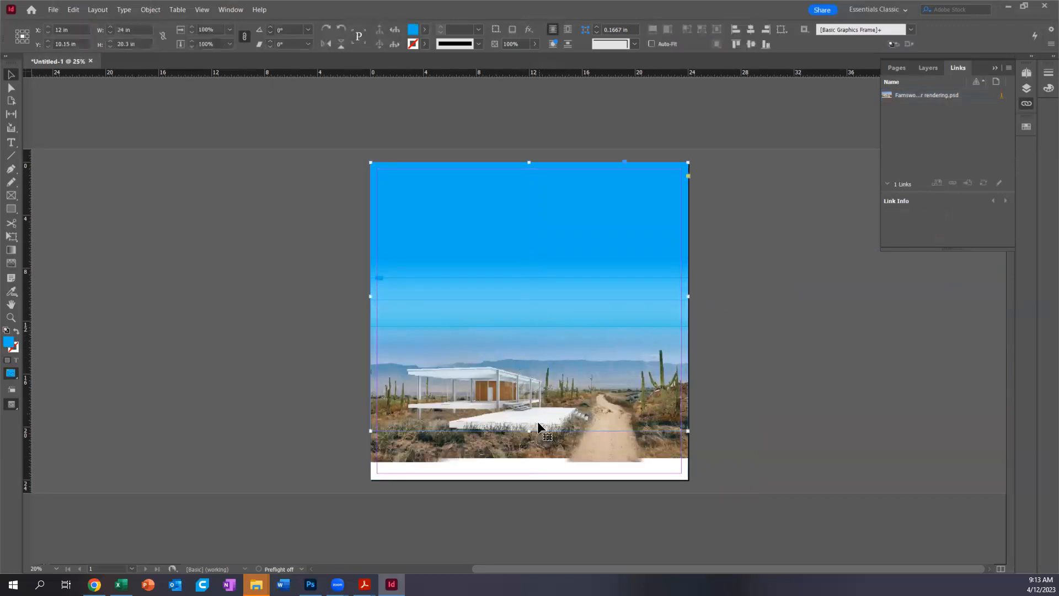
{"action": "left_click_drag", "start_coordinate": [530, 428], "coordinate": [531, 401]}
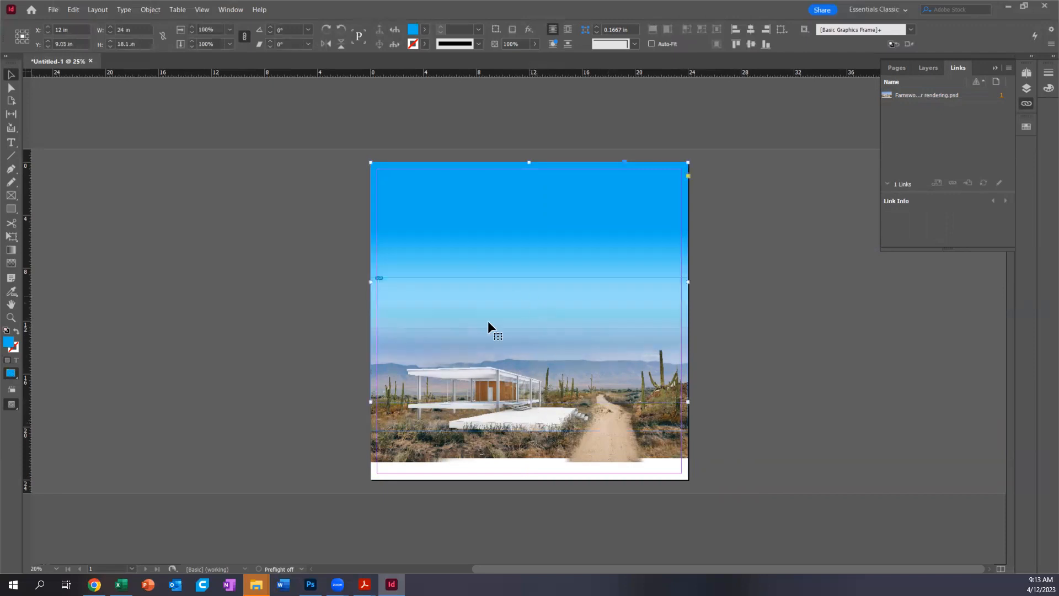
{"action": "scroll", "coordinate": [697, 327], "scroll_direction": "up", "scroll_amount": 1}
{"action": "scroll", "coordinate": [697, 327], "scroll_direction": "down", "scroll_amount": 1}
{"action": "left_click", "coordinate": [326, 197]}
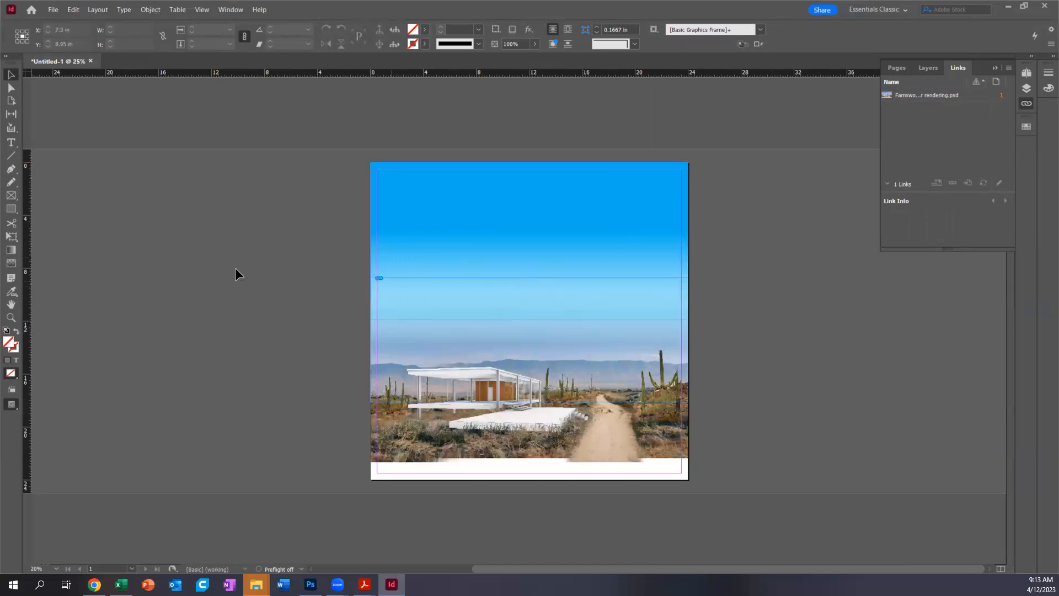
Step: Try to sample the rendering's sky colour with the Eyedropper where the feathered blue rectangle overlaps it
{"action": "left_click", "coordinate": [11, 293]}
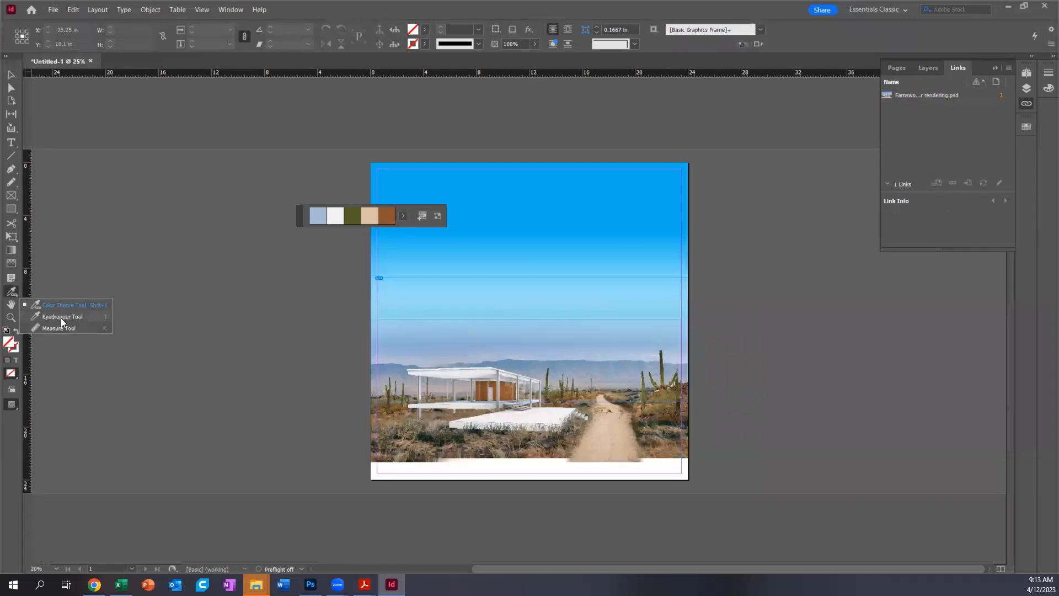
{"action": "left_click", "coordinate": [57, 317]}
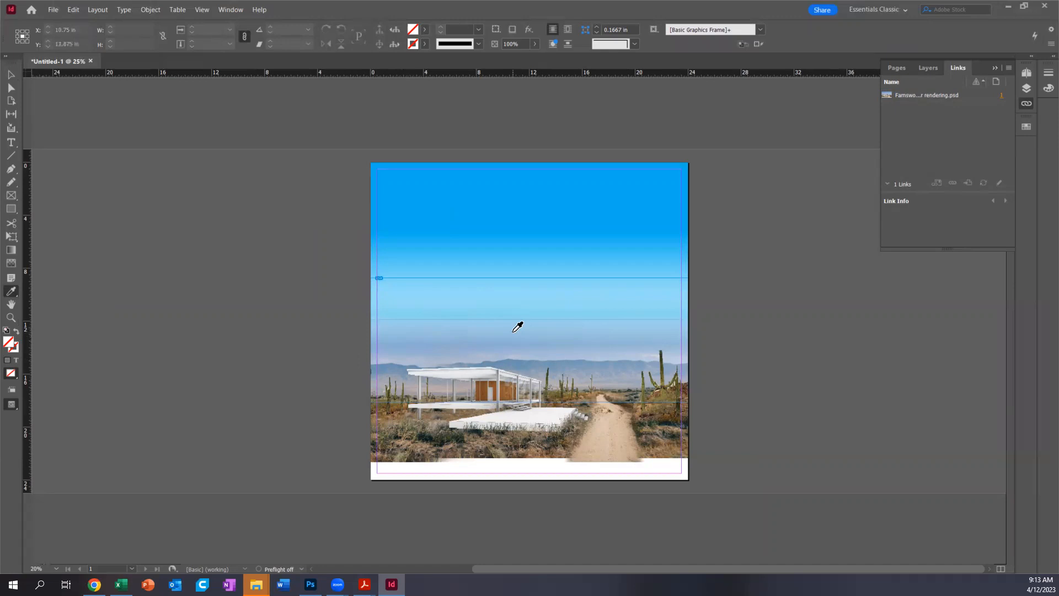
{"action": "scroll", "coordinate": [481, 348], "scroll_direction": "up", "scroll_amount": 3}
{"action": "scroll", "coordinate": [467, 352], "scroll_direction": "down", "scroll_amount": 1}
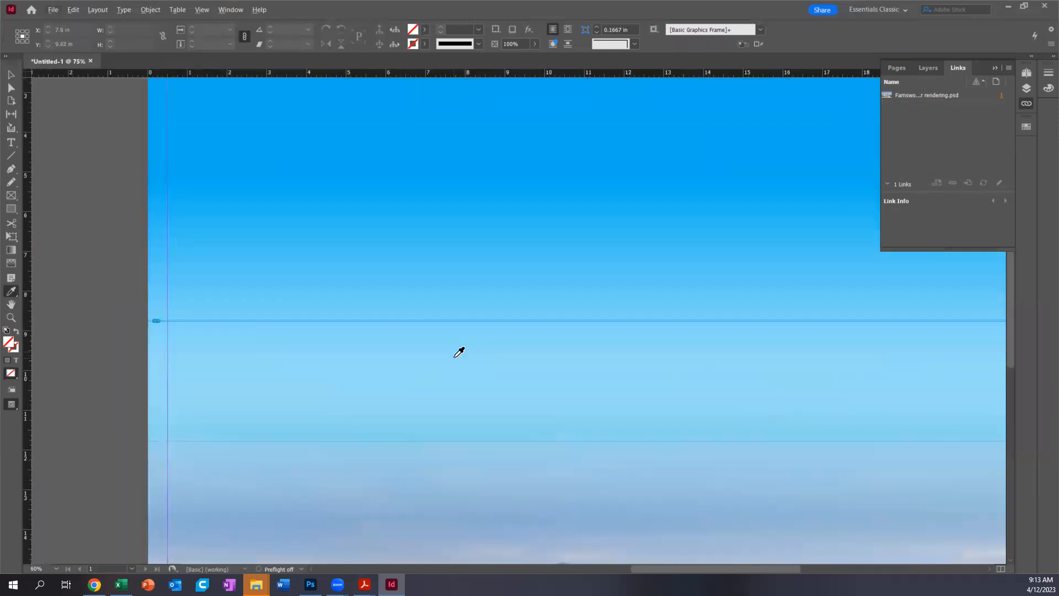
{"action": "scroll", "coordinate": [459, 352], "scroll_direction": "down", "scroll_amount": 4}
{"action": "scroll", "coordinate": [318, 348], "scroll_direction": "down", "scroll_amount": 1}
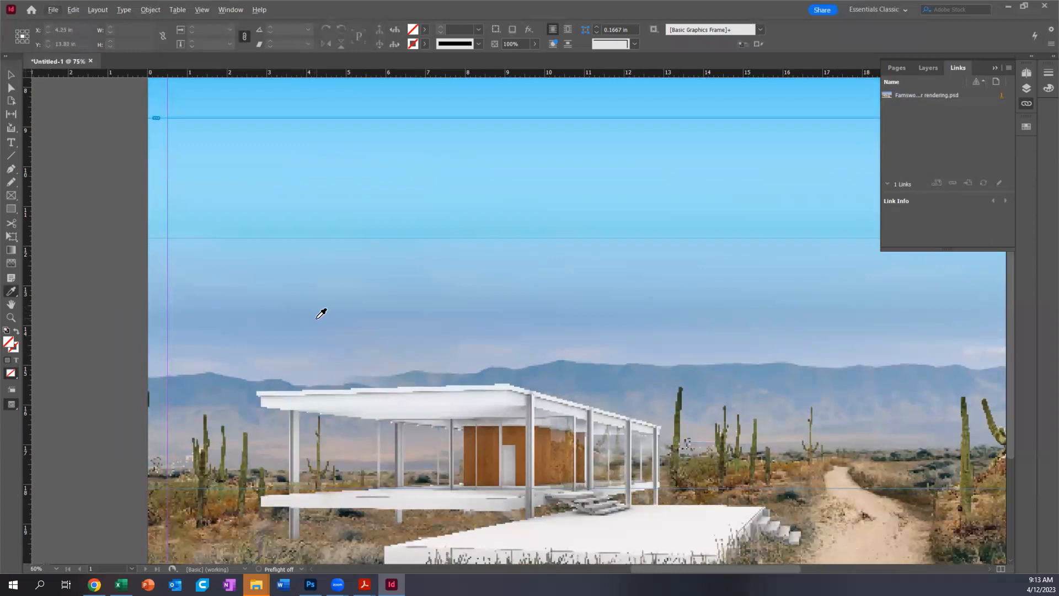
{"action": "left_click", "coordinate": [284, 314]}
{"action": "key", "text": "ctrl+minus"}
{"action": "key", "text": "ctrl+minus"}
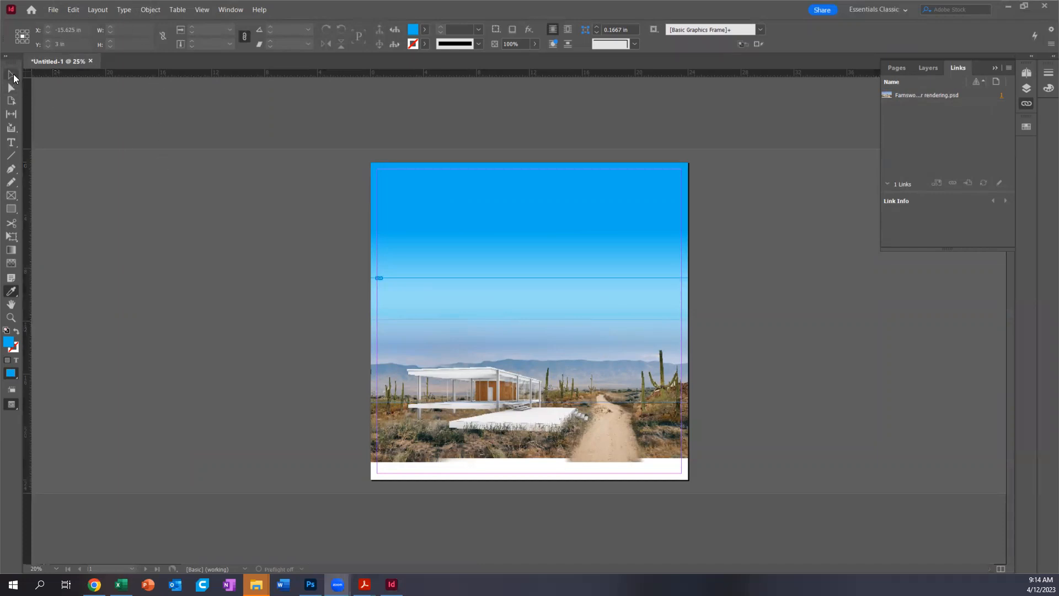
Step: Retry the Eyedropper on the hazy sky just above the mountains, with the rendering still on the page
{"action": "left_click", "coordinate": [13, 74]}
{"action": "left_click", "coordinate": [377, 253]}
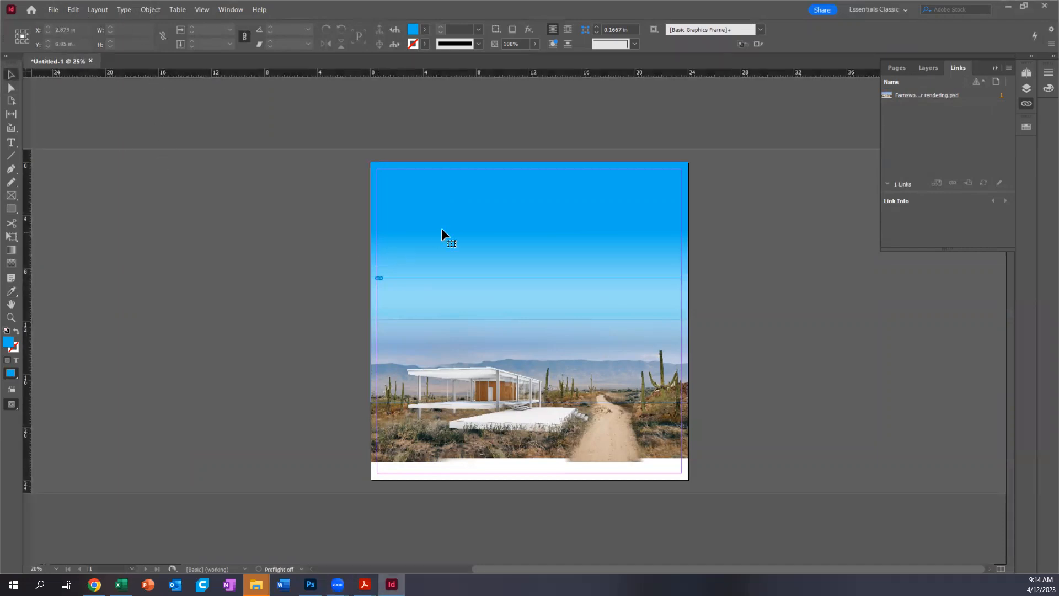
{"action": "left_click", "coordinate": [66, 291]}
{"action": "left_click", "coordinate": [11, 291]}
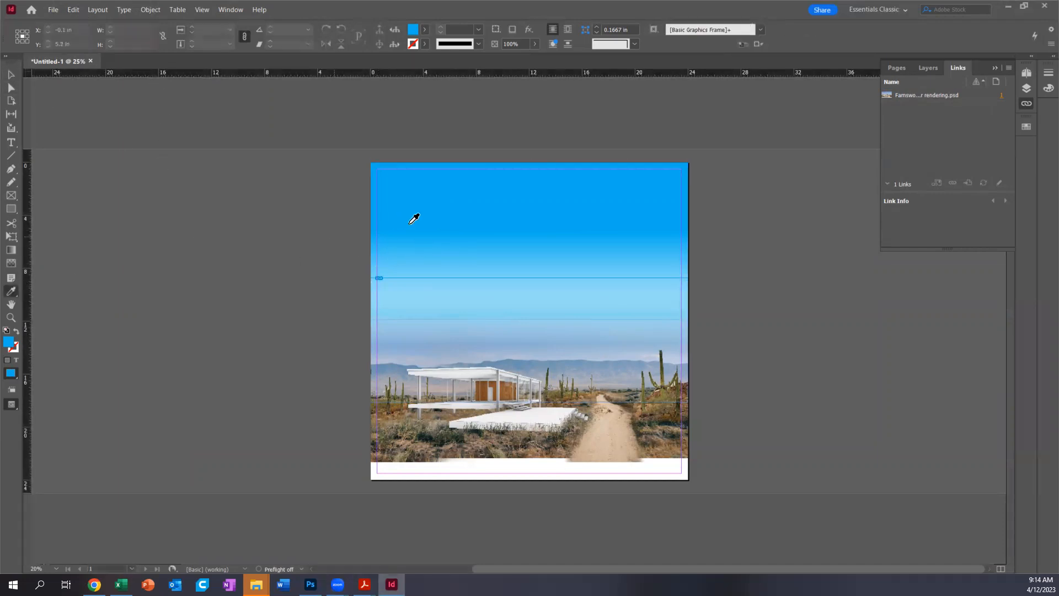
{"action": "left_click", "coordinate": [409, 342]}
Step: Move the rendering off to the right of the page, mostly clear of the blue rectangle, and deselect it
{"action": "left_click", "coordinate": [11, 75]}
{"action": "left_click_drag", "start_coordinate": [425, 404], "coordinate": [728, 399]}
{"action": "left_click", "coordinate": [140, 312]}
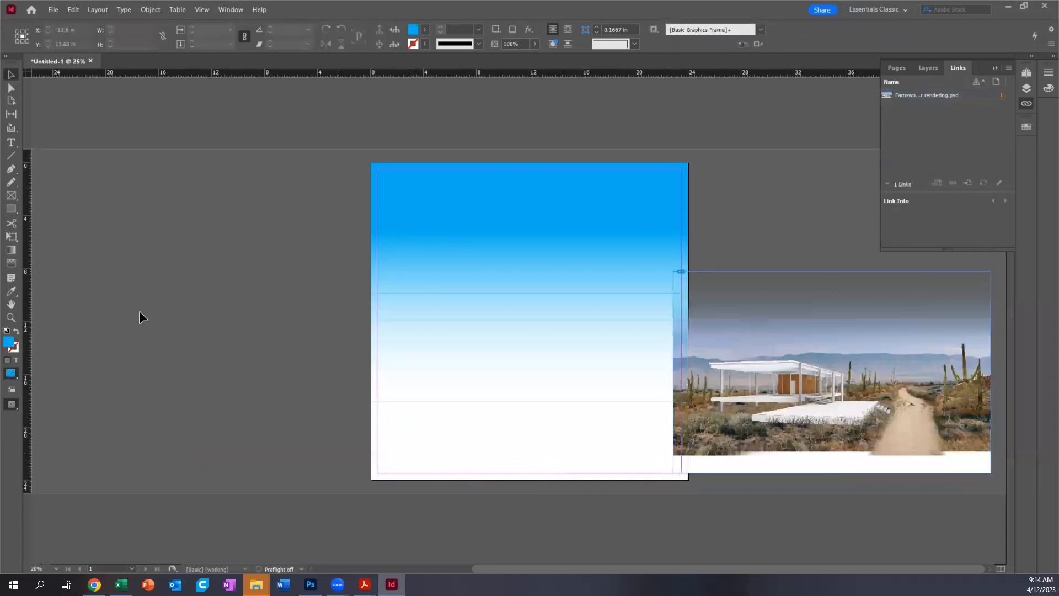
Step: Sample the rendering's muted sky blue with the Eyedropper and apply it as the feathered rectangle's fill
{"action": "left_click", "coordinate": [11, 291]}
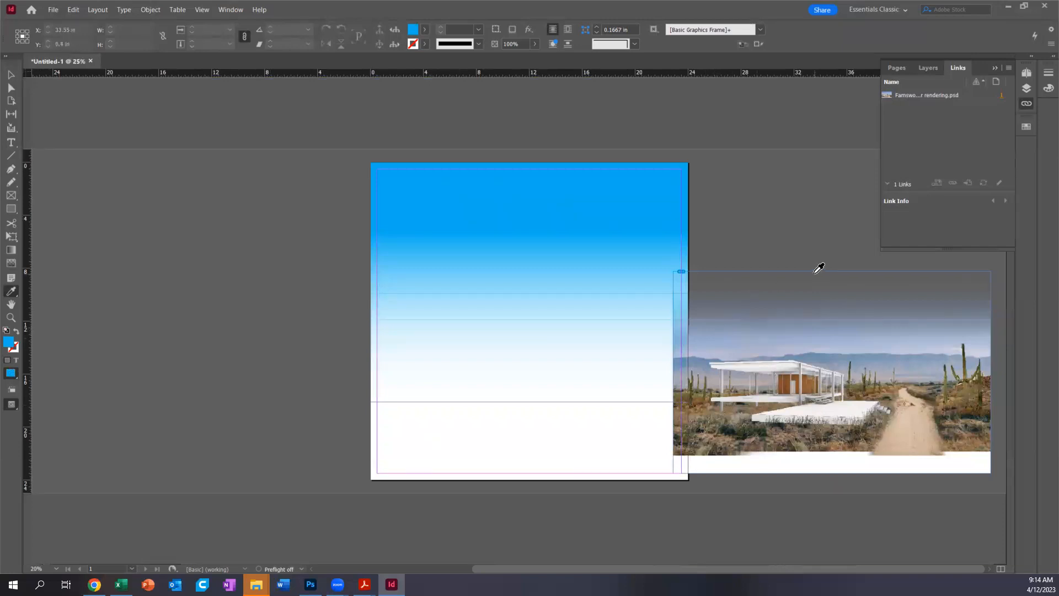
{"action": "left_click", "coordinate": [705, 335]}
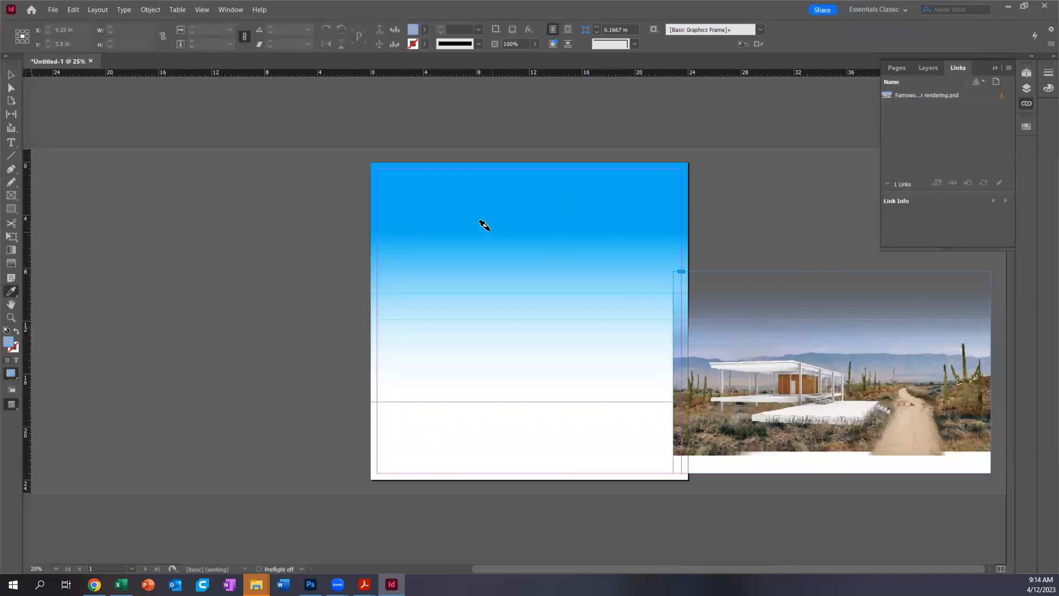
{"action": "left_click", "coordinate": [436, 196]}
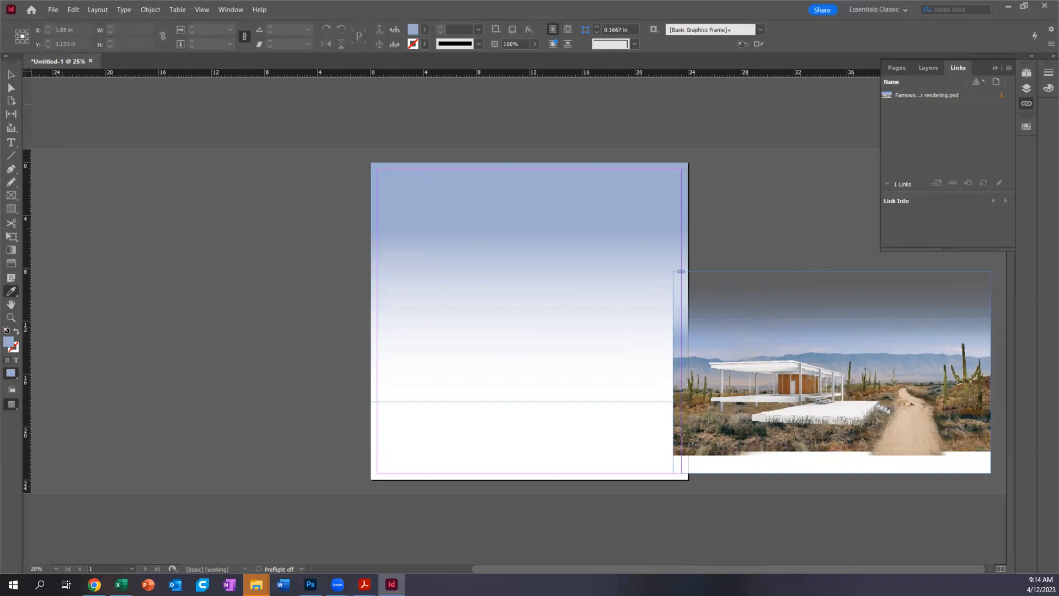
Step: Move the rendering back onto the page, aligned to its full width and extending slightly past the bottom edge
{"action": "left_click", "coordinate": [11, 74]}
{"action": "left_click", "coordinate": [742, 403]}
{"action": "left_click_drag", "start_coordinate": [742, 402], "coordinate": [437, 430]}
{"action": "left_click_drag", "start_coordinate": [581, 415], "coordinate": [585, 435]}
Step: Try stretching the feathered sky rectangle to a height of 26.8 in, past the page's bottom edge
{"action": "left_click", "coordinate": [536, 224]}
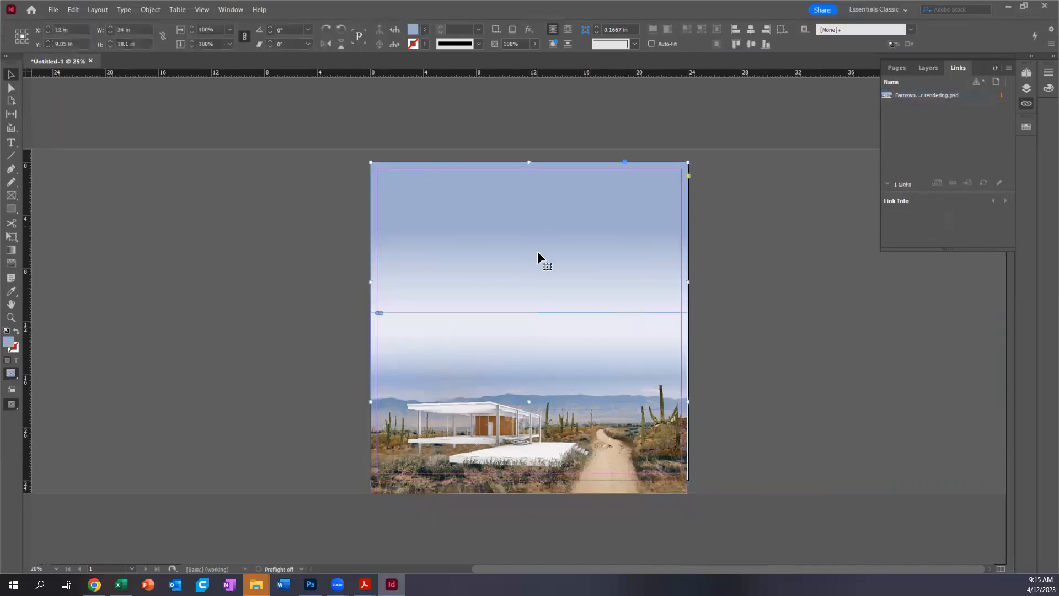
{"action": "left_click_drag", "start_coordinate": [529, 402], "coordinate": [528, 516]}
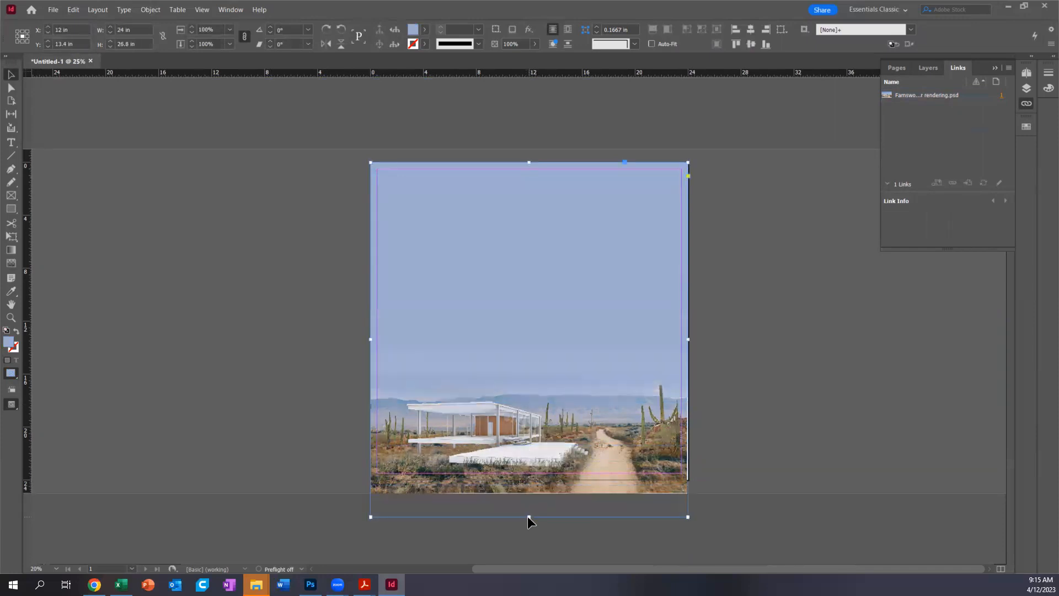
{"action": "left_click", "coordinate": [527, 517]}
Step: Pull the sky rectangle's bottom edge back up to about the house's roof level and view the board in Preview mode
{"action": "left_click", "coordinate": [512, 316]}
{"action": "left_click_drag", "start_coordinate": [522, 517], "coordinate": [528, 418]}
{"action": "left_click", "coordinate": [798, 327]}
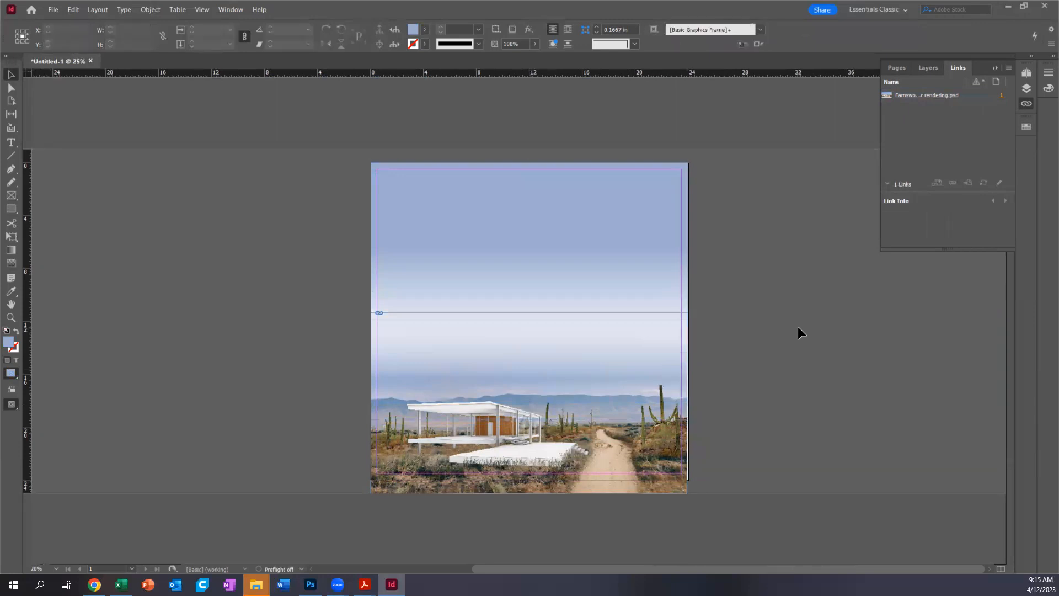
{"action": "key", "text": "w"}
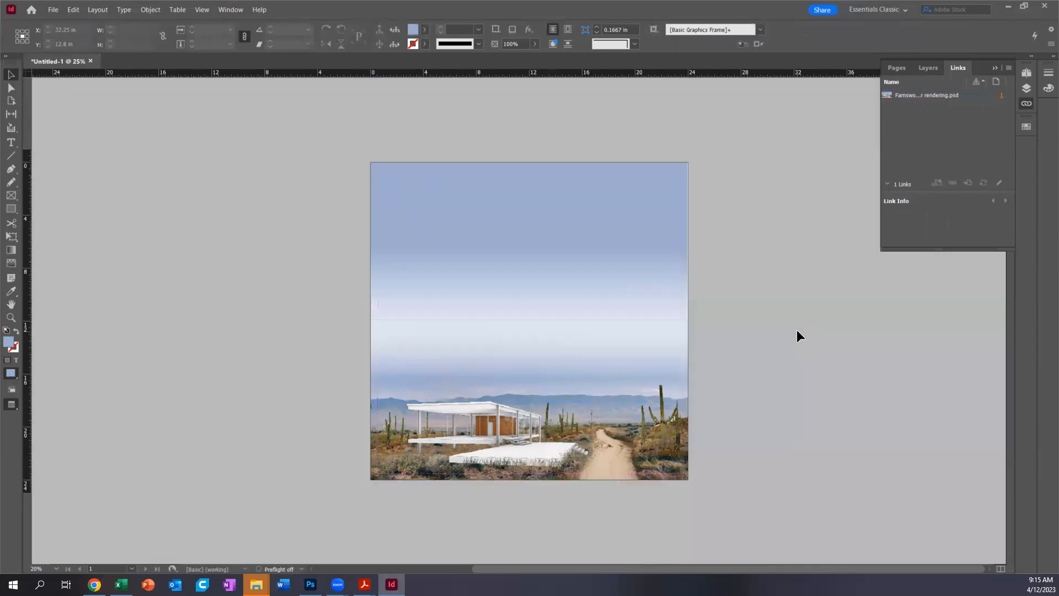